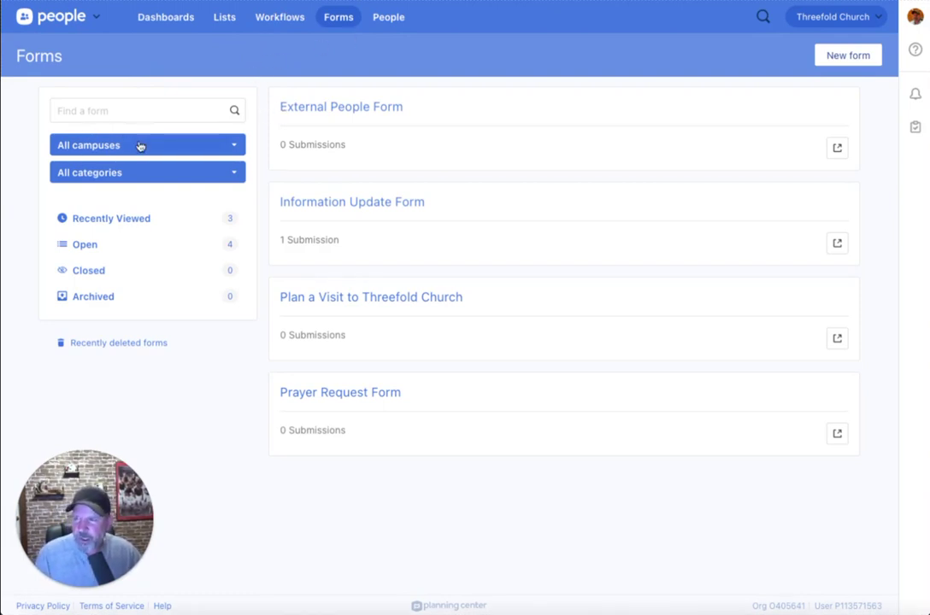
Step: Open and then close the category filter on the Forms list
left_click(126, 174)
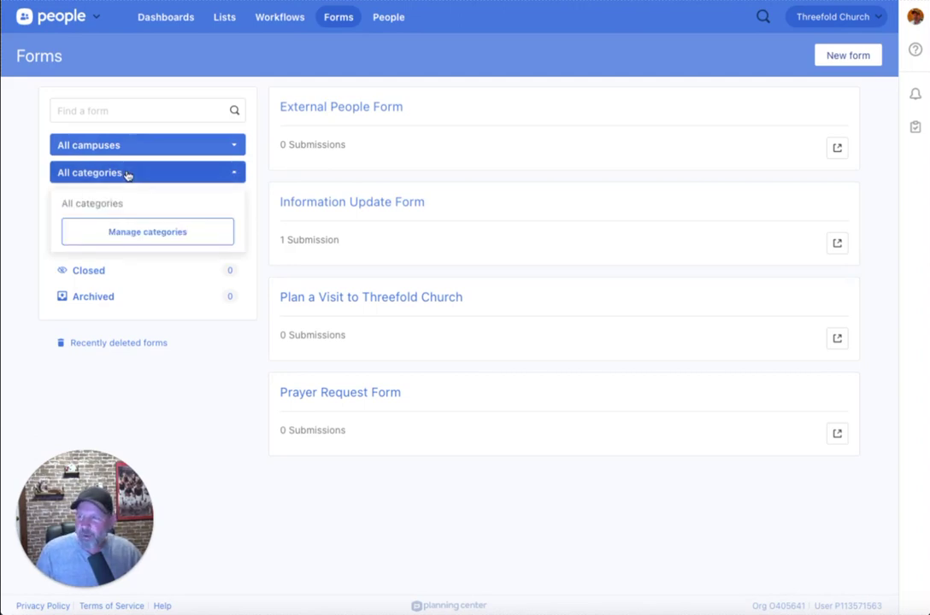
left_click(127, 173)
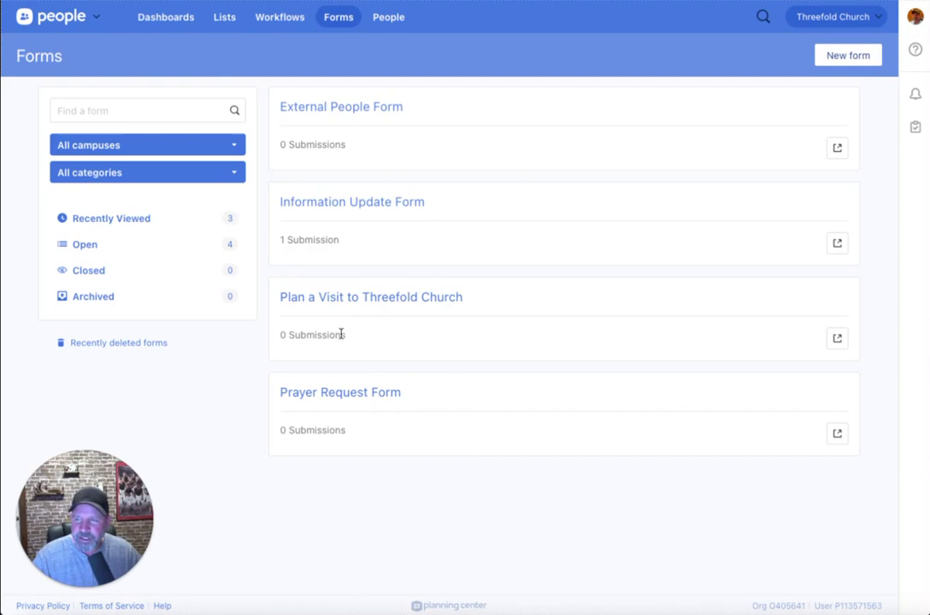
Step: Open the Plan a Visit to Threefold Church form and view its Settings
left_click(377, 298)
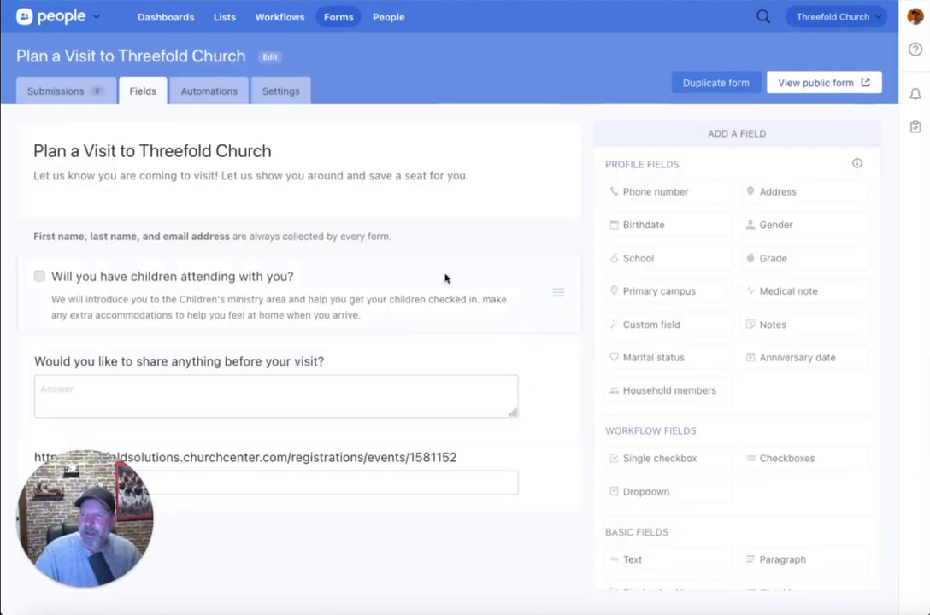
left_click(284, 91)
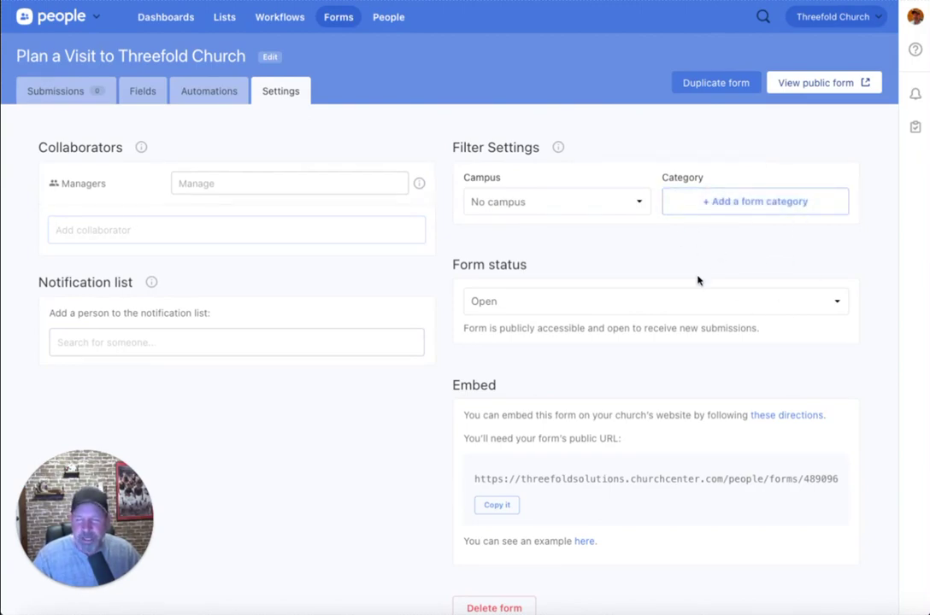
Step: Add the Visitors and Prayer form categories
left_click(771, 201)
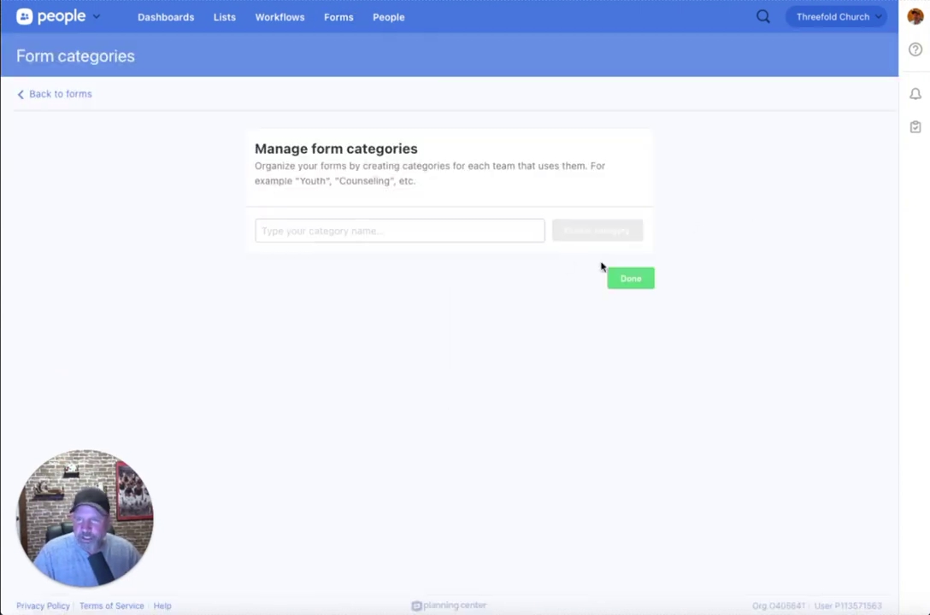
left_click(459, 223)
type("V")
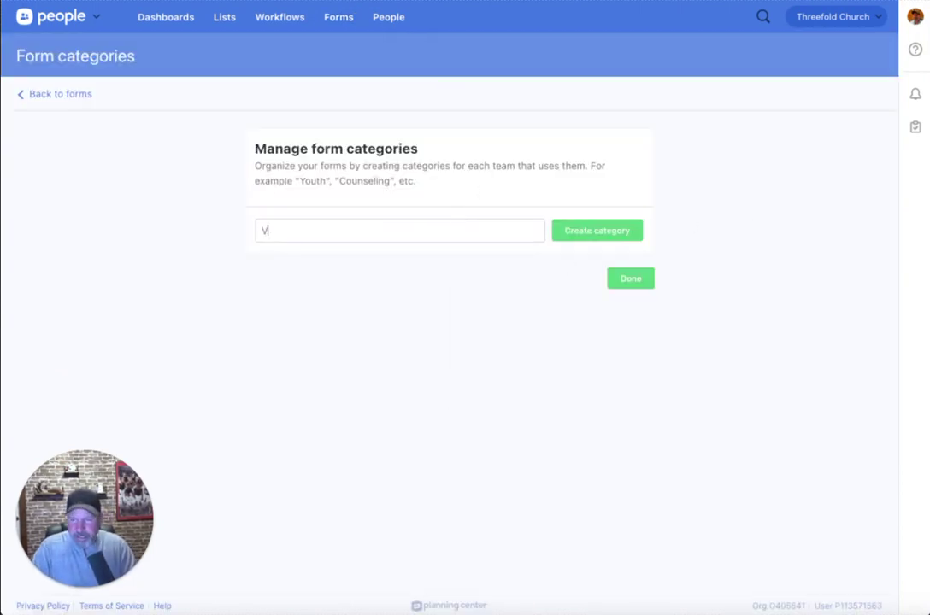
type("isitors")
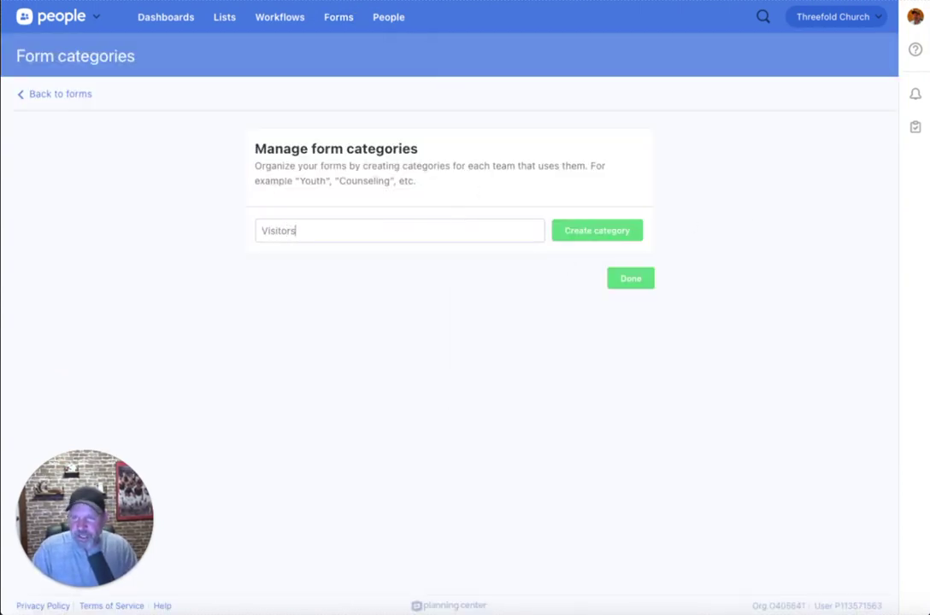
left_click(572, 232)
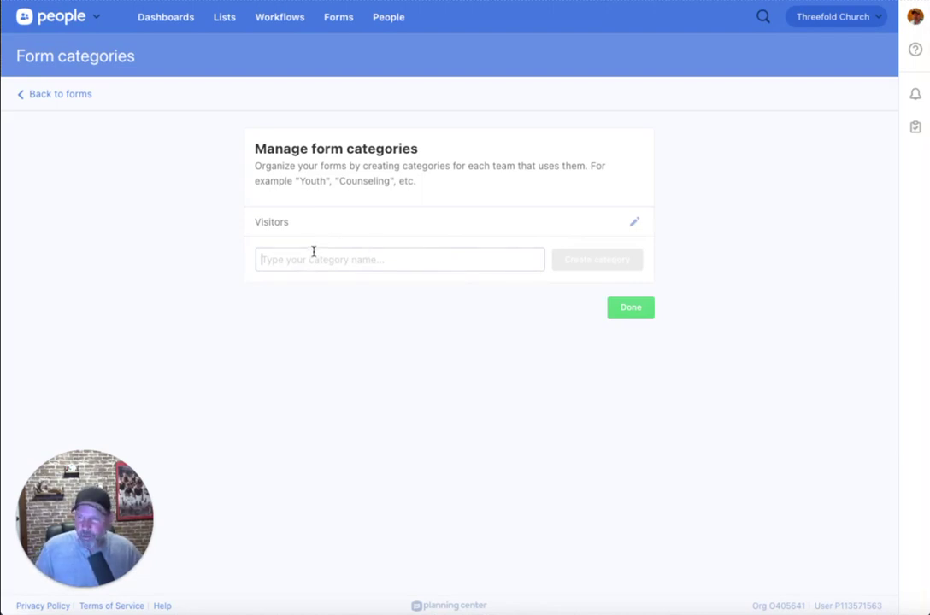
type("Prayer")
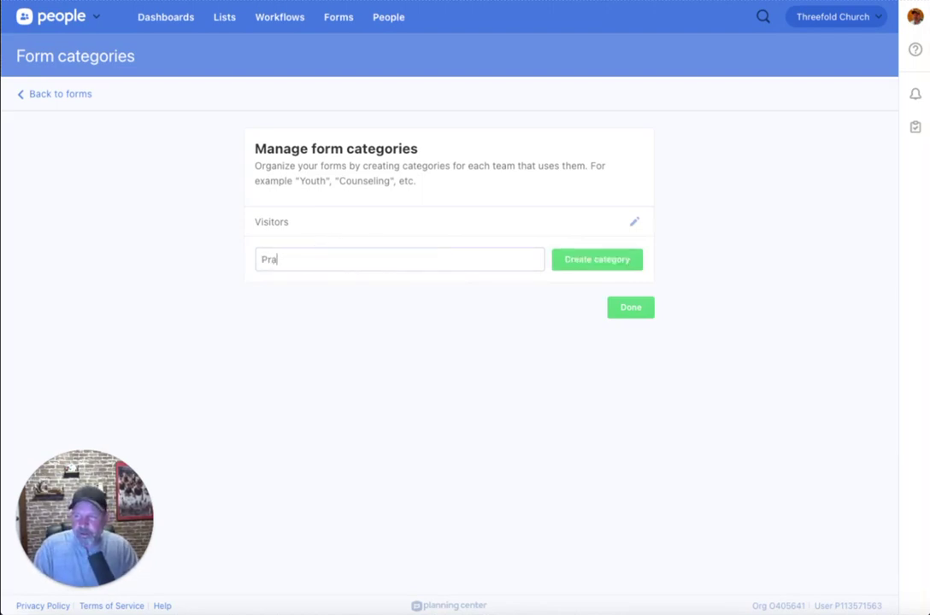
left_click(564, 262)
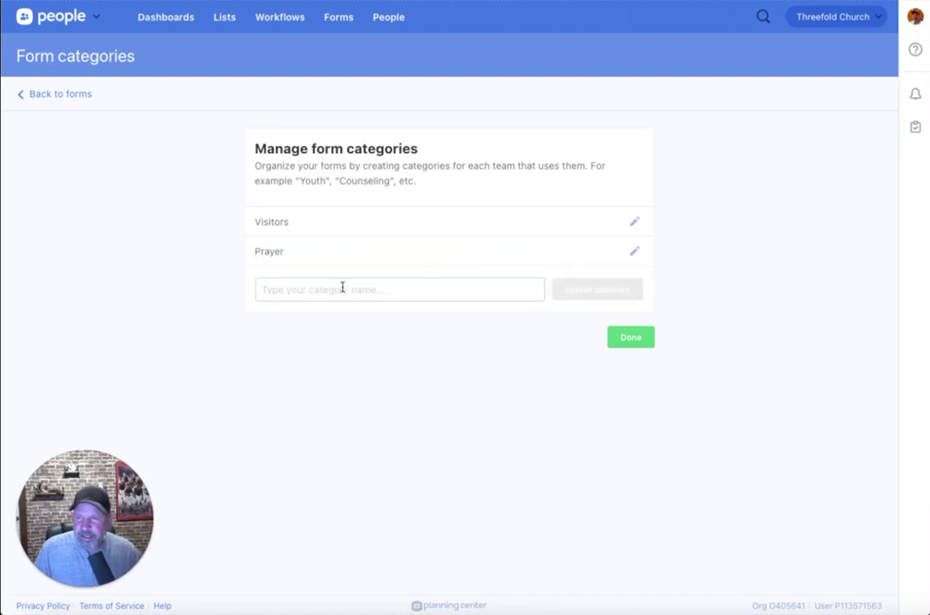
Step: Add the Care and Men's categories and close the category manager
type("Care")
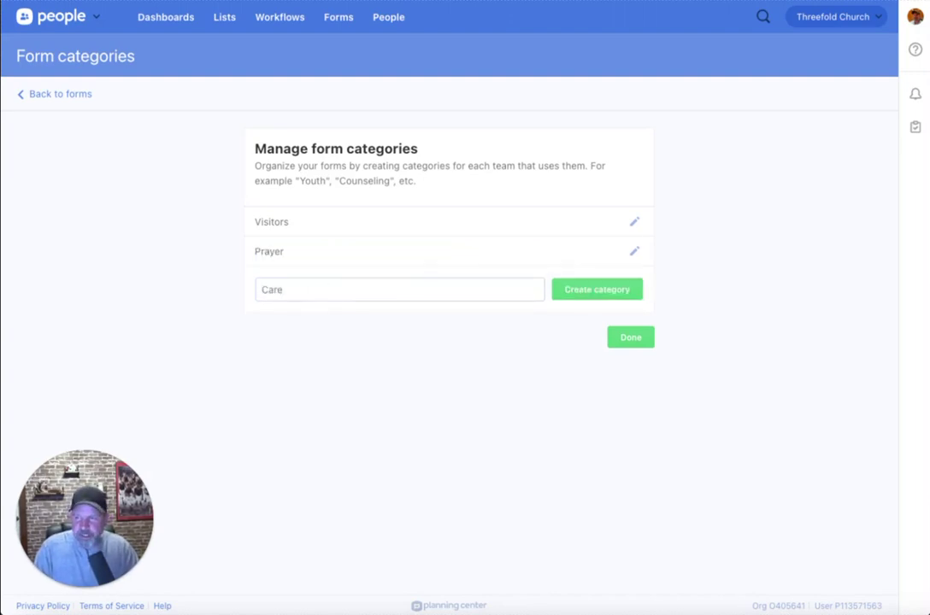
left_click(571, 288)
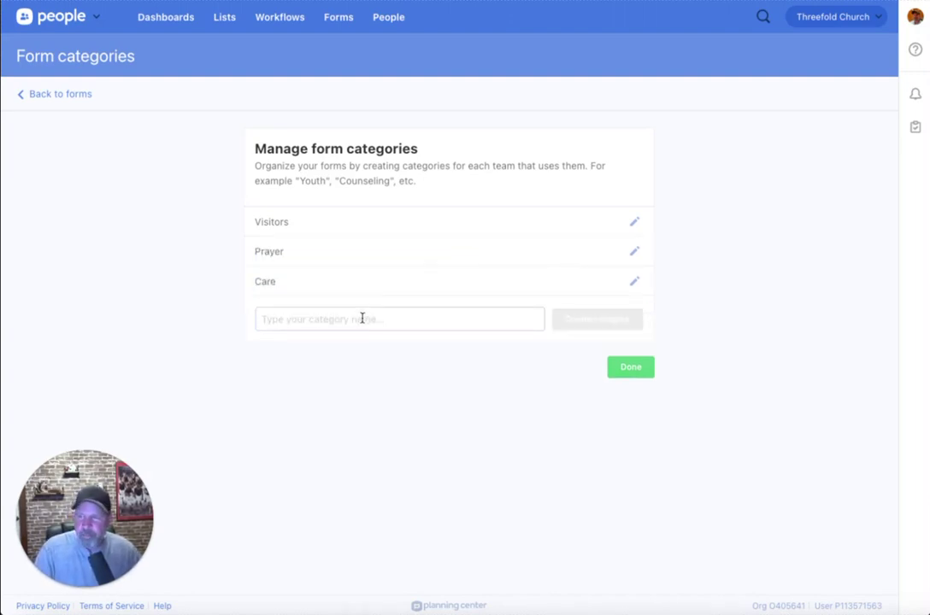
type("Men's")
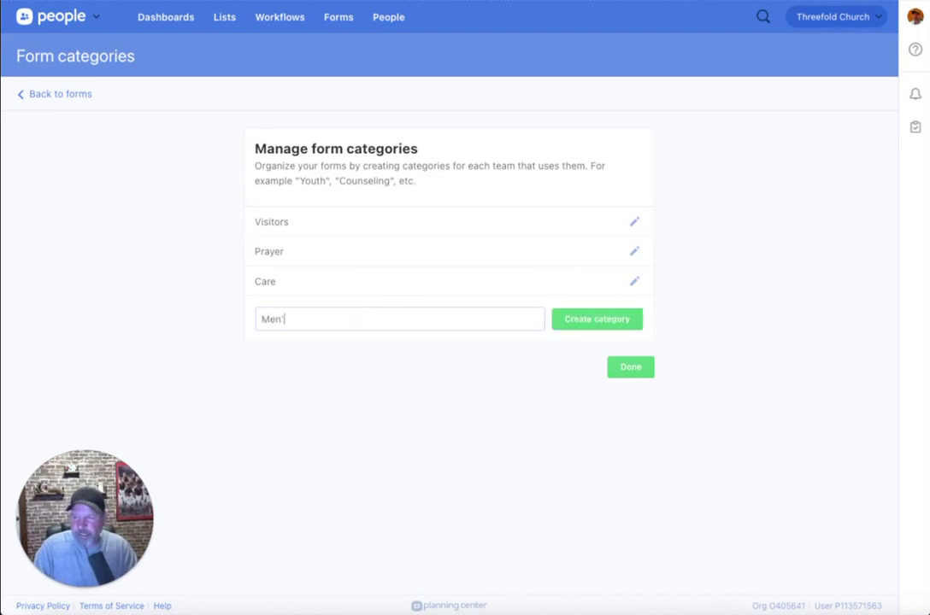
left_click(580, 320)
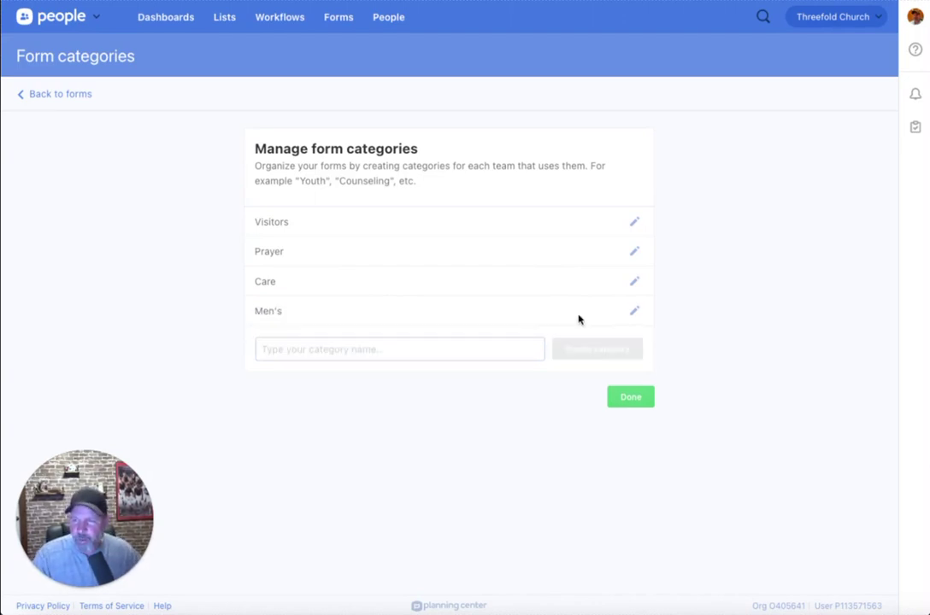
left_click(630, 397)
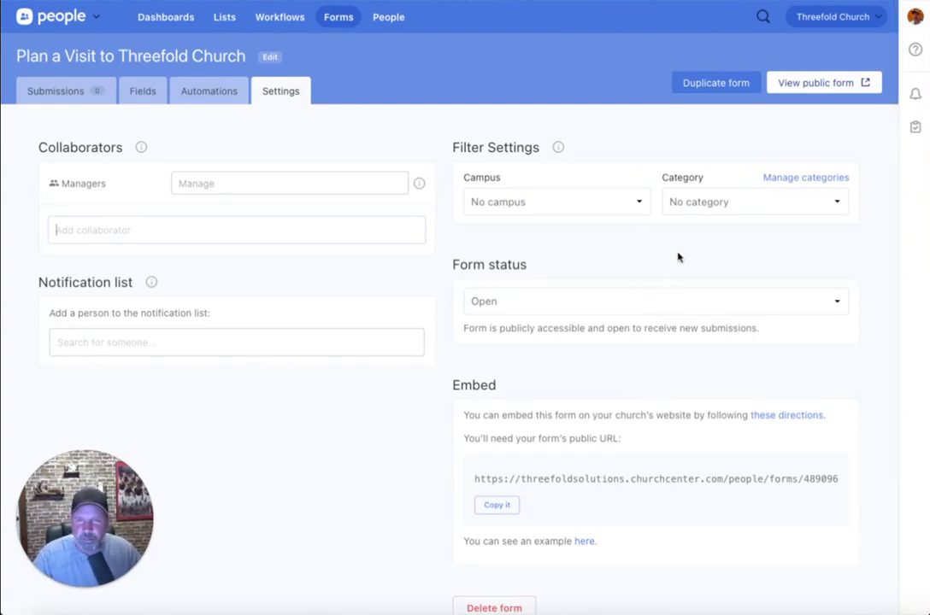
Step: Set the form's category to Visitors and campus to Westmont Campus, then return to Forms
left_click(725, 201)
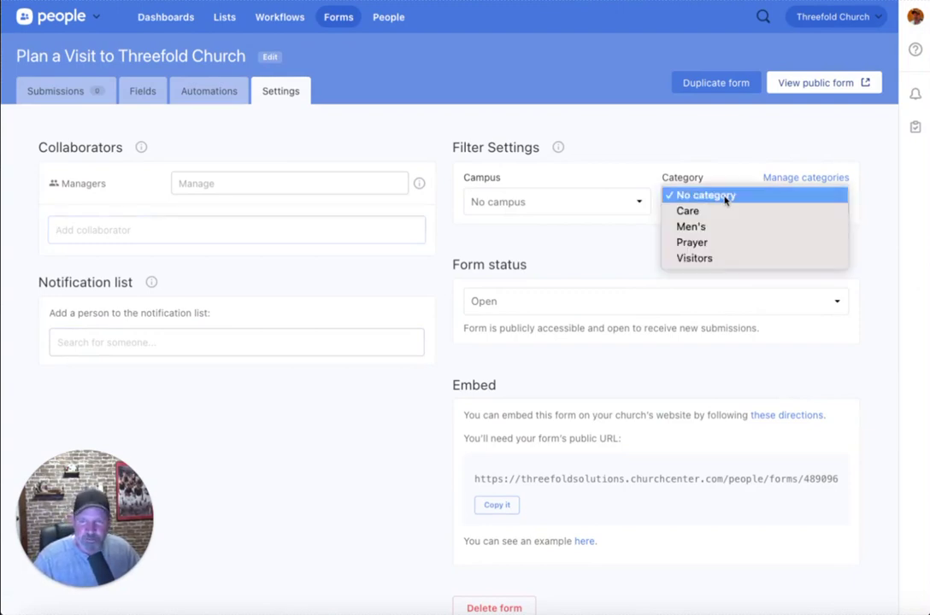
left_click(741, 258)
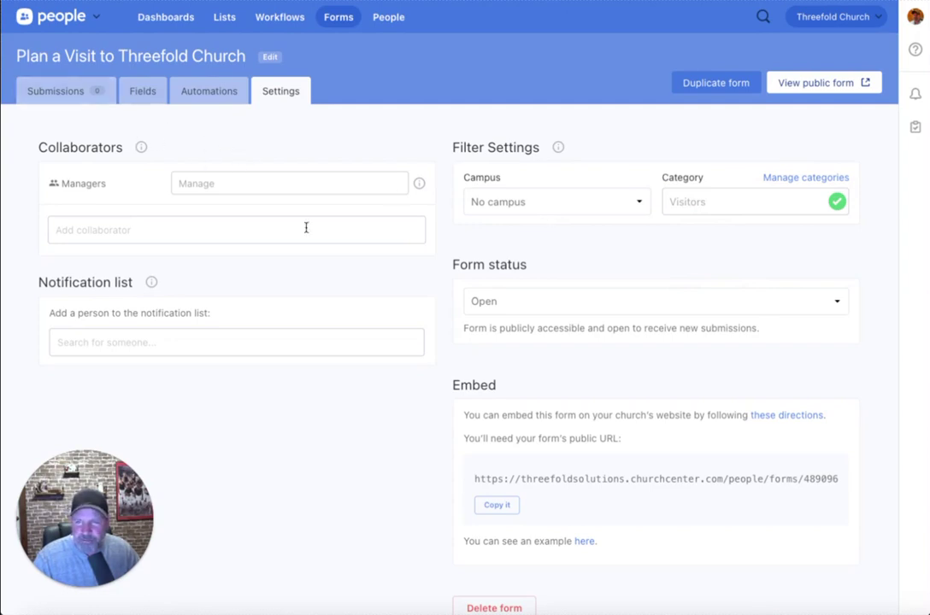
left_click(622, 204)
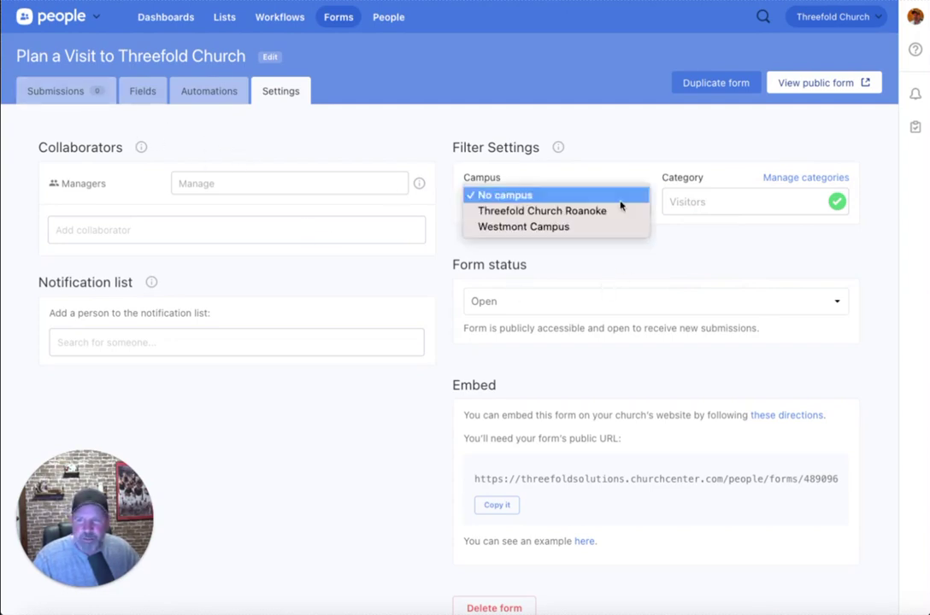
left_click(545, 228)
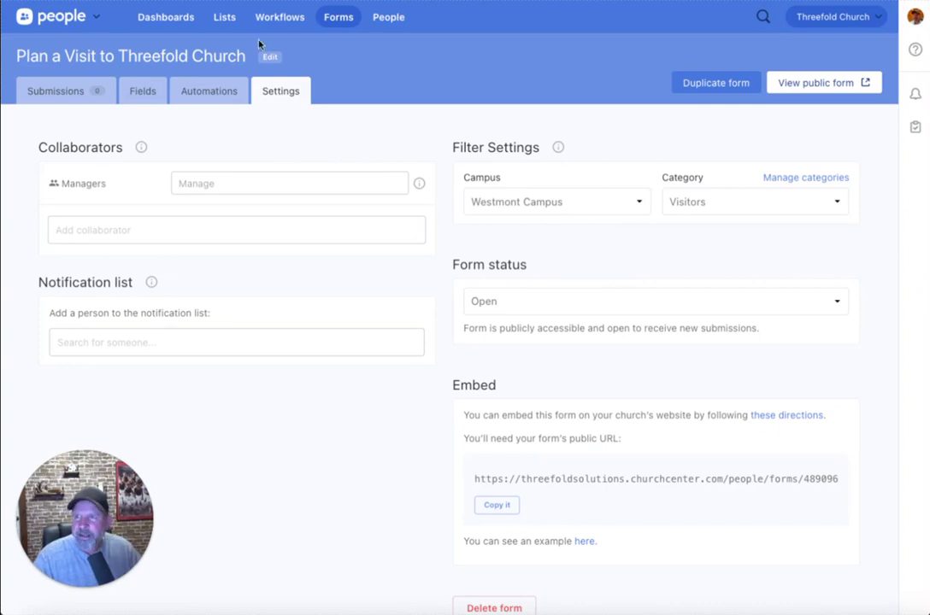
left_click(338, 17)
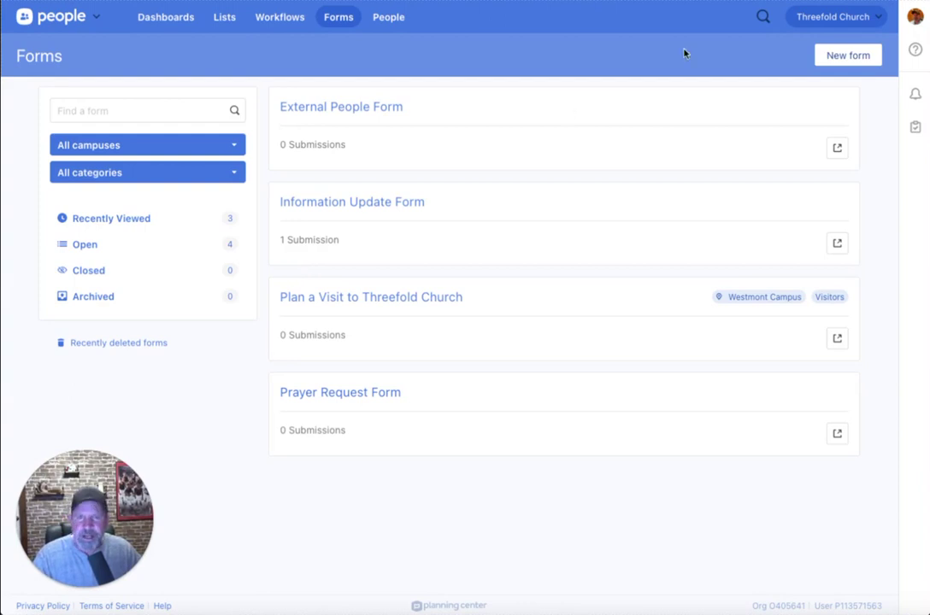
Step: Start a new blank form and title it 'Volunteer Interest Form'
left_click(842, 57)
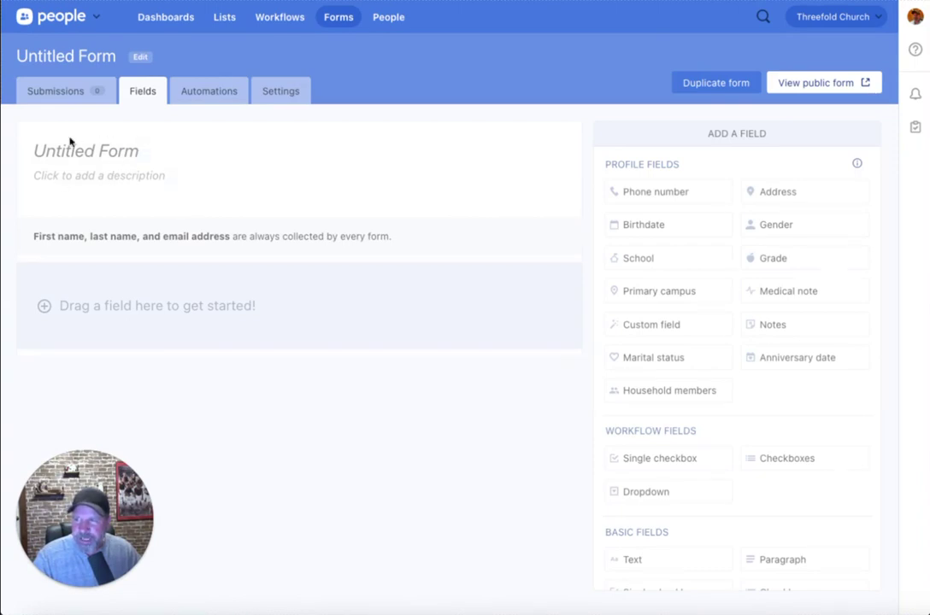
left_click(100, 153)
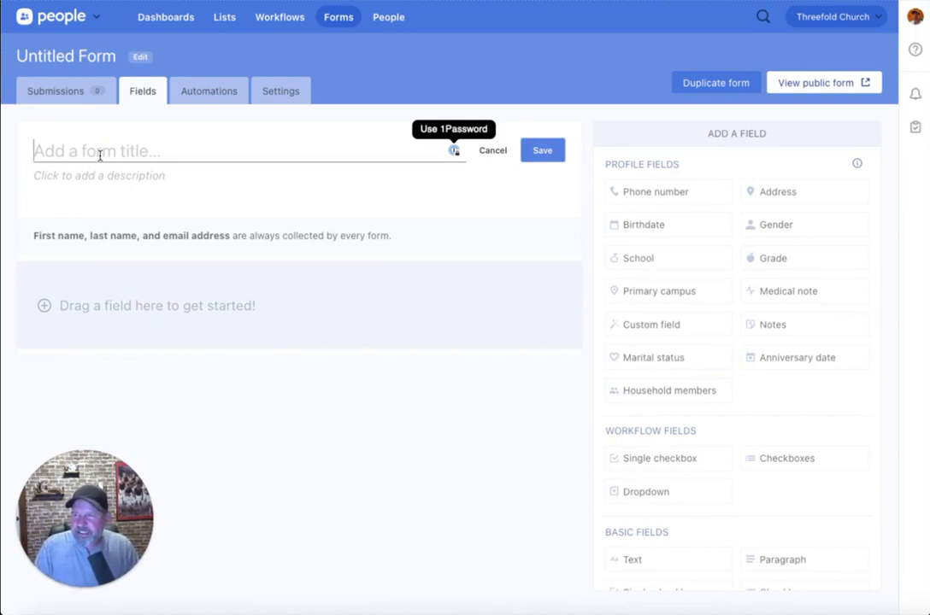
type("Volun")
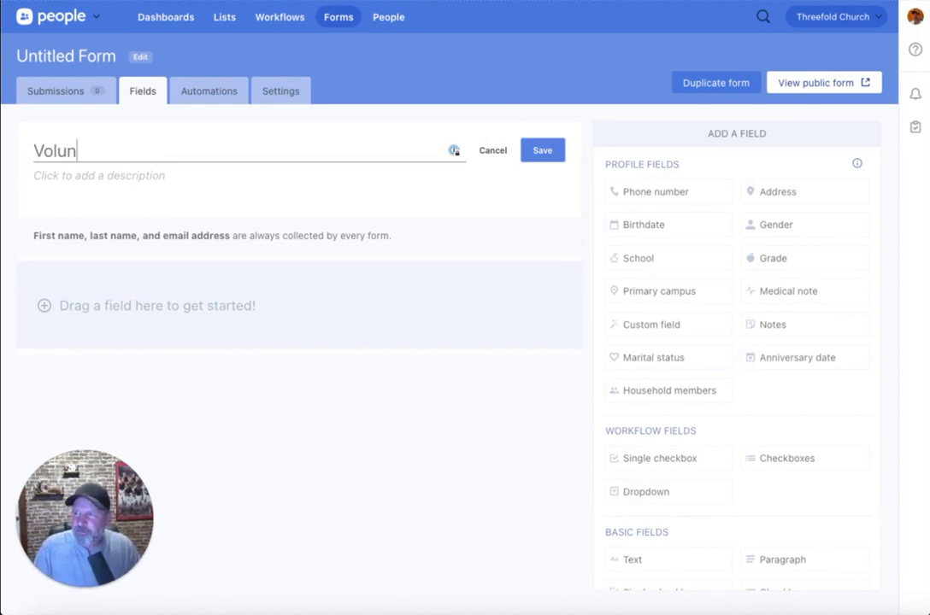
type("teer Interest Form")
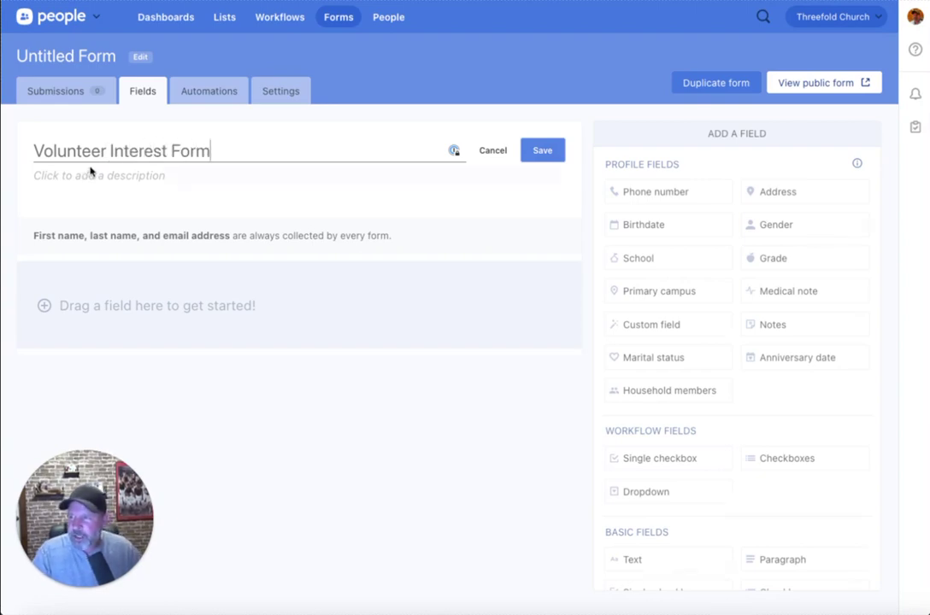
left_click(538, 152)
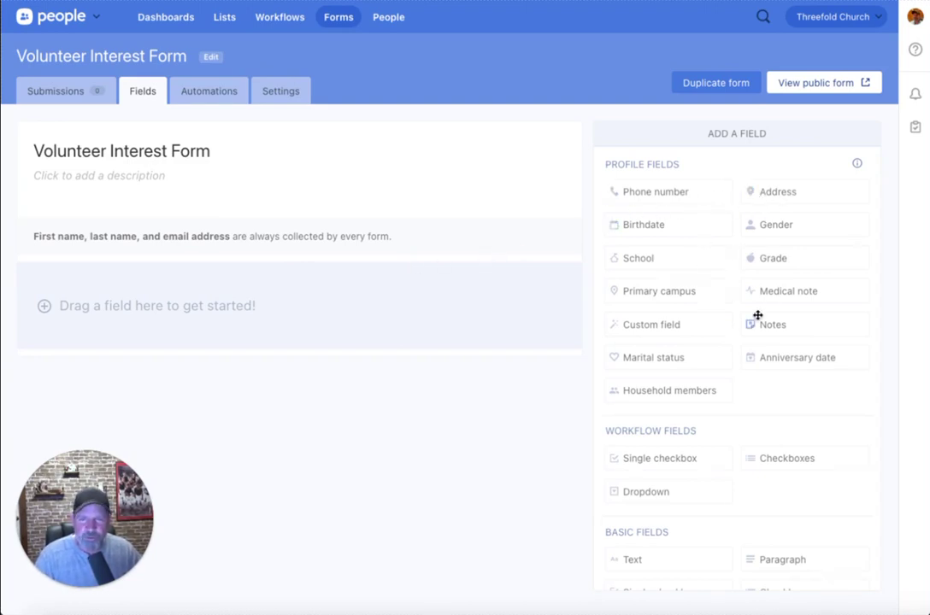
Step: Add Phone number, Address and Birthdate profile fields to the form
scroll(758, 316, "down", 1)
scroll(757, 314, "up", 1)
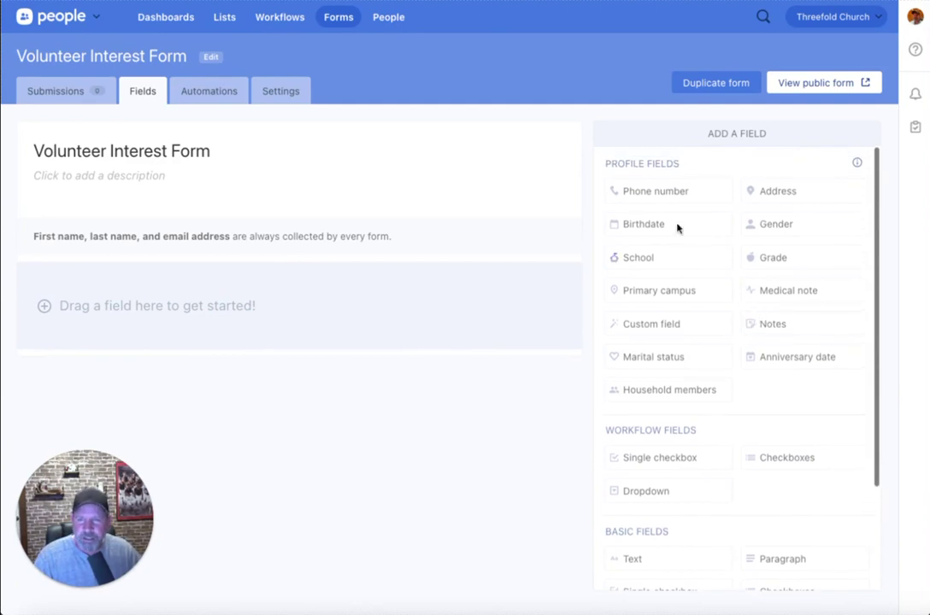
left_click(667, 193)
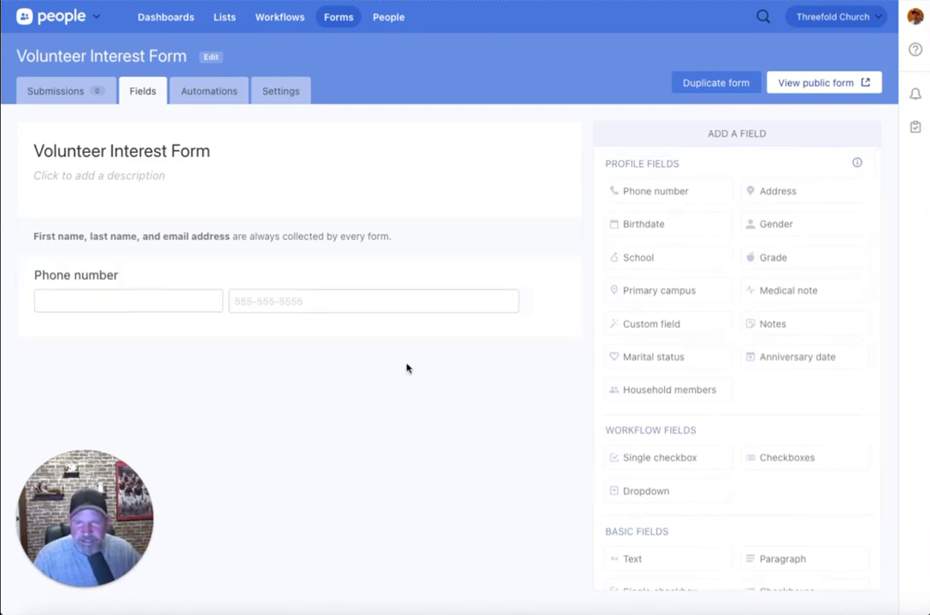
left_click(775, 195)
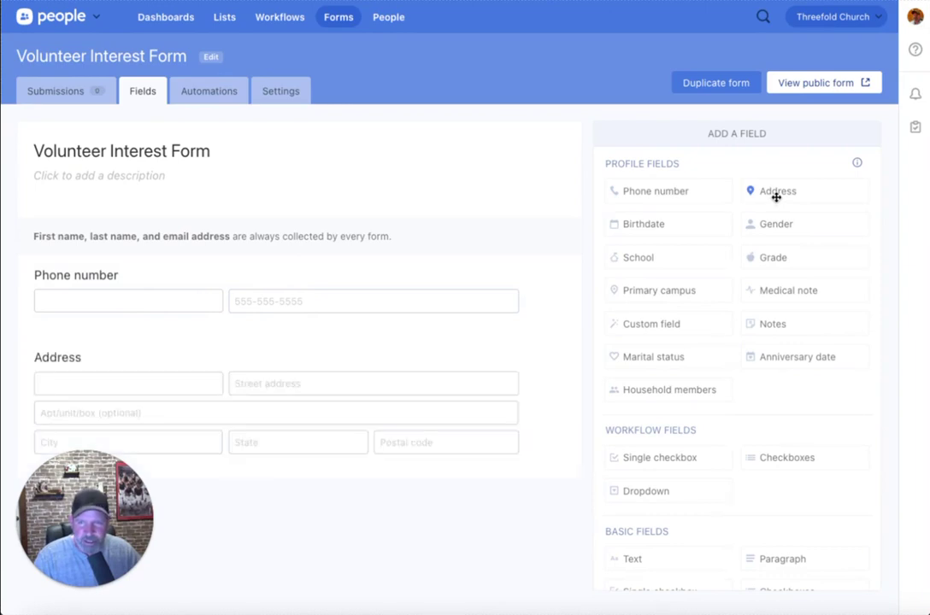
left_click(683, 228)
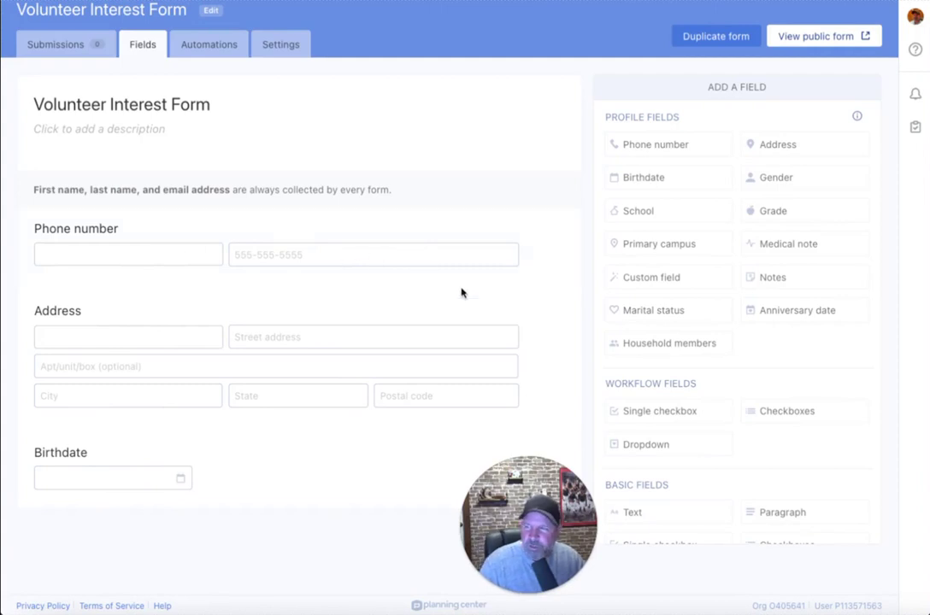
left_click(559, 245)
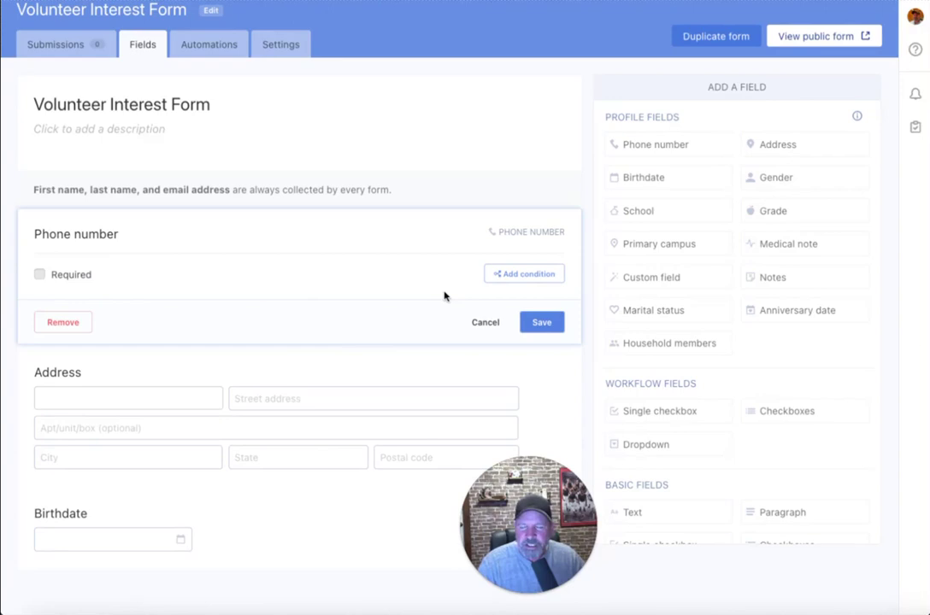
left_click(479, 323)
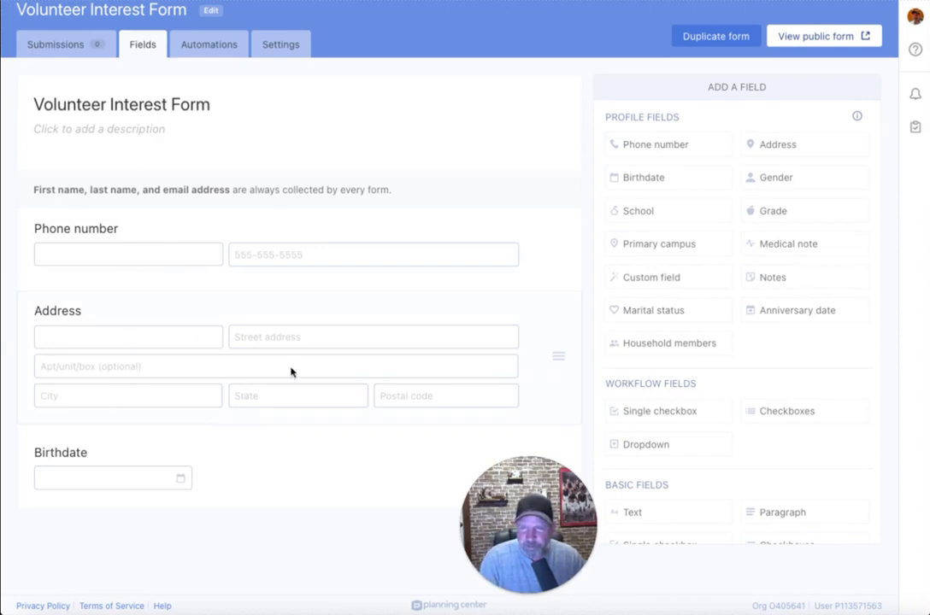
Step: Add a Primary campus field below Birthdate and review the Basic Fields list
left_click(637, 246)
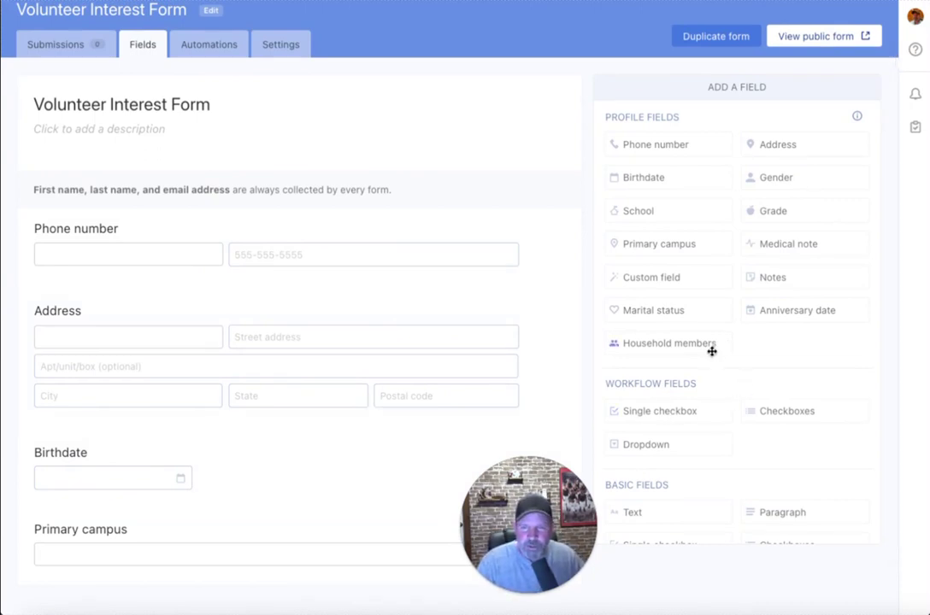
scroll(716, 407, "down", 3)
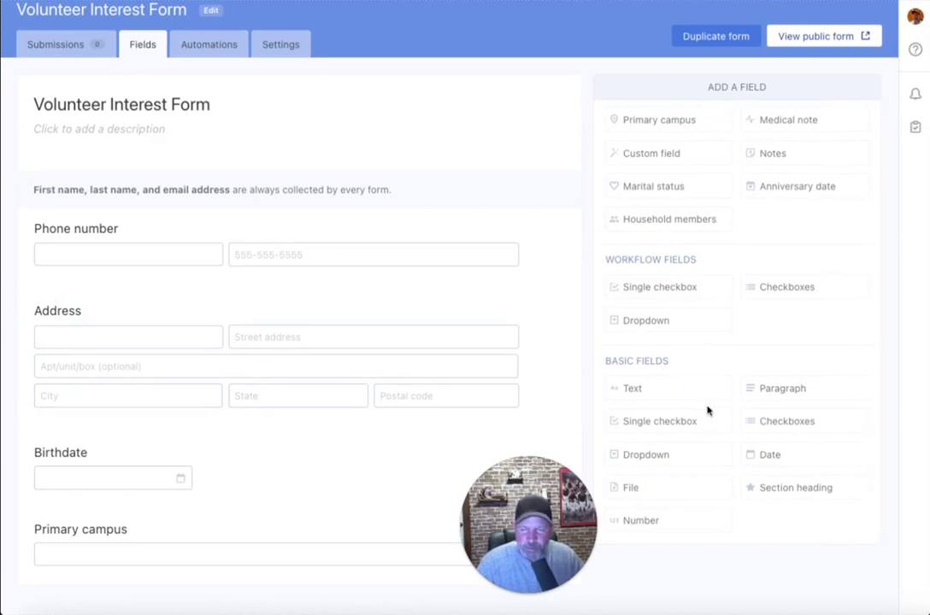
scroll(732, 218, "up", 3)
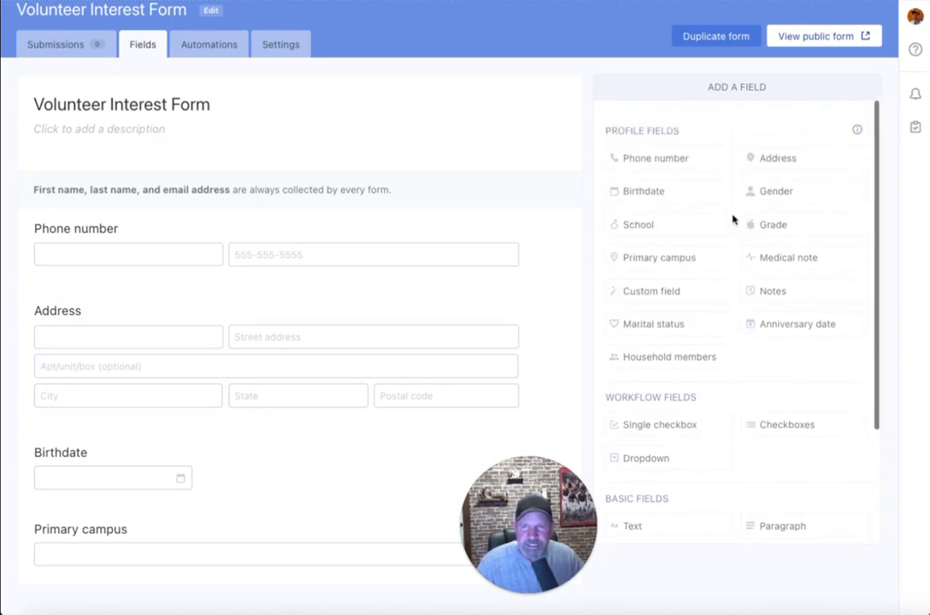
scroll(732, 220, "down", 3)
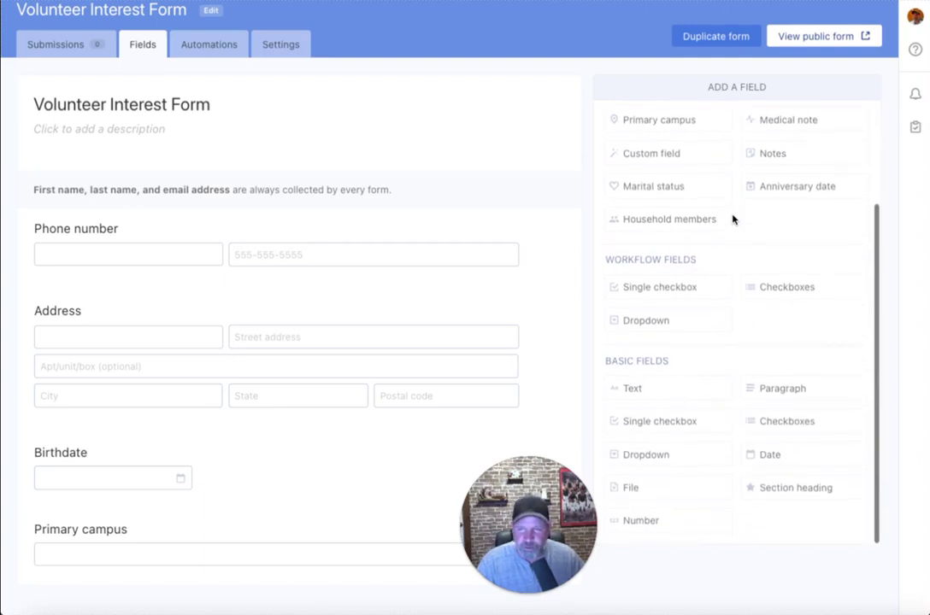
scroll(732, 219, "up", 3)
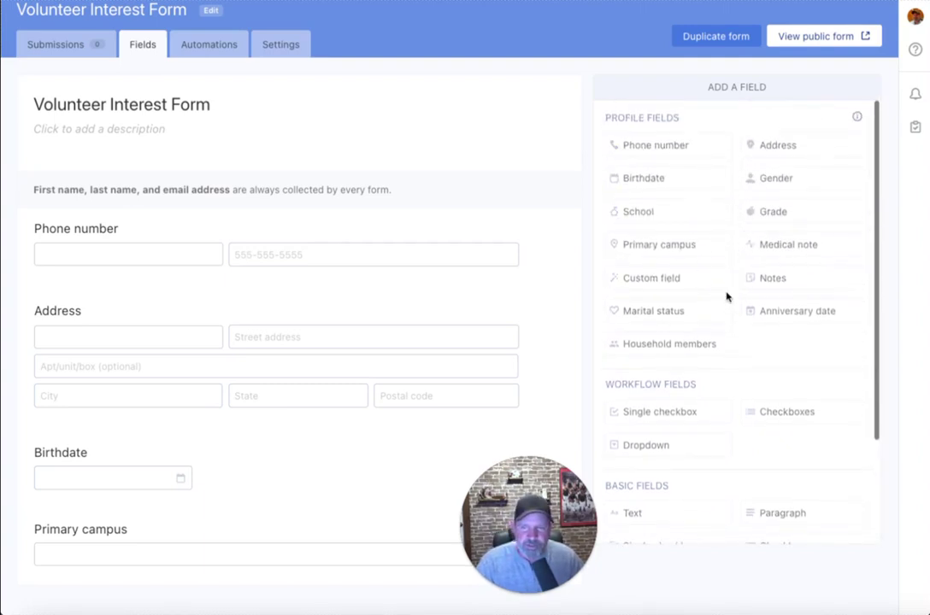
scroll(727, 296, "down", 3)
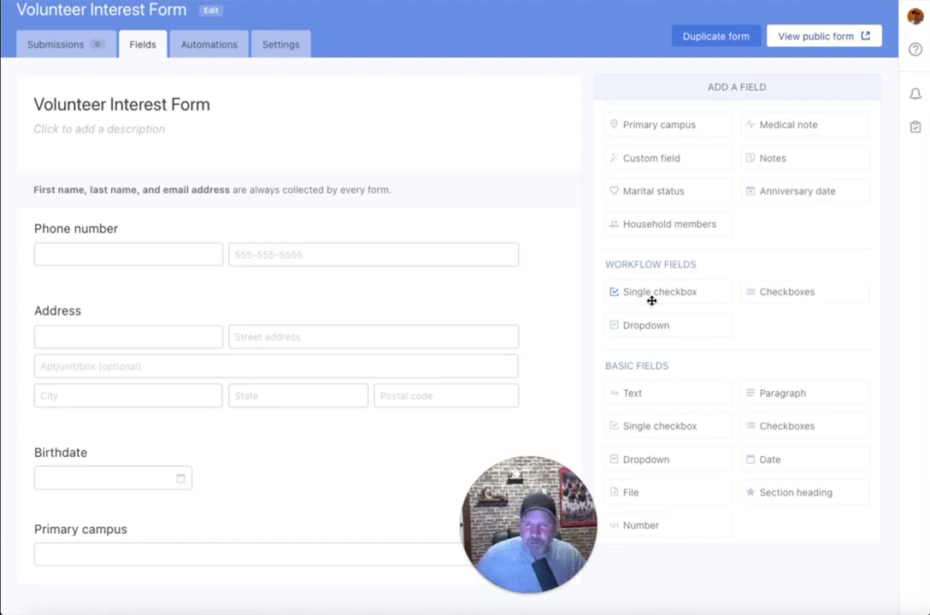
Step: Add workflow checkboxes 'Intersted in Serving Where?' with Kid's Ministry, Prayer Ministry and Greeter Team options
left_click(772, 292)
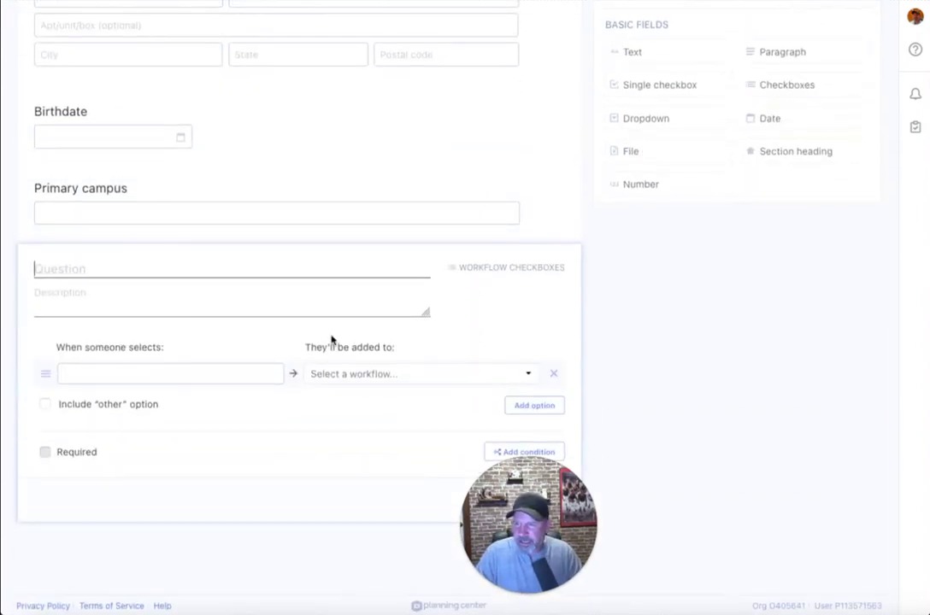
type("Interst")
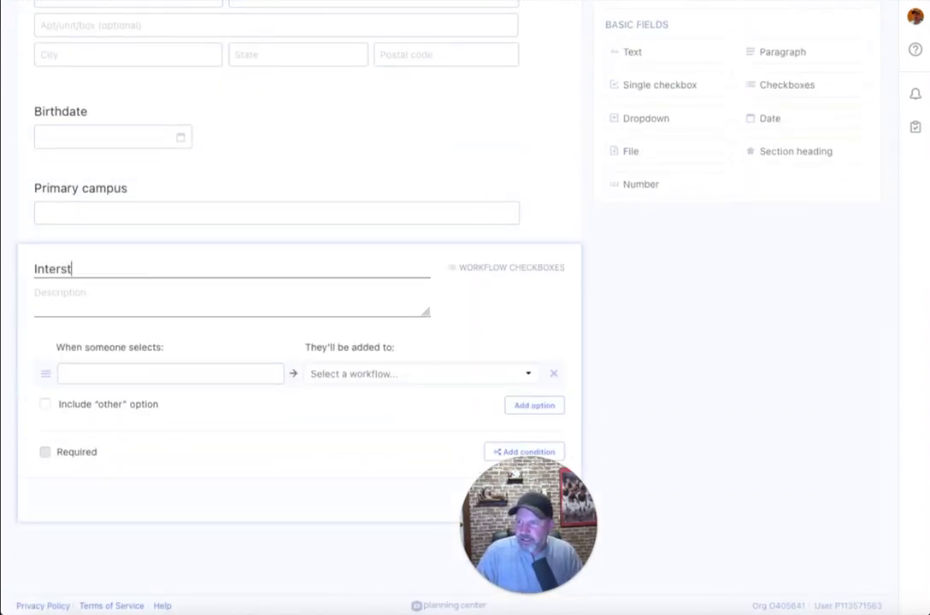
type("ed in Serving Where?")
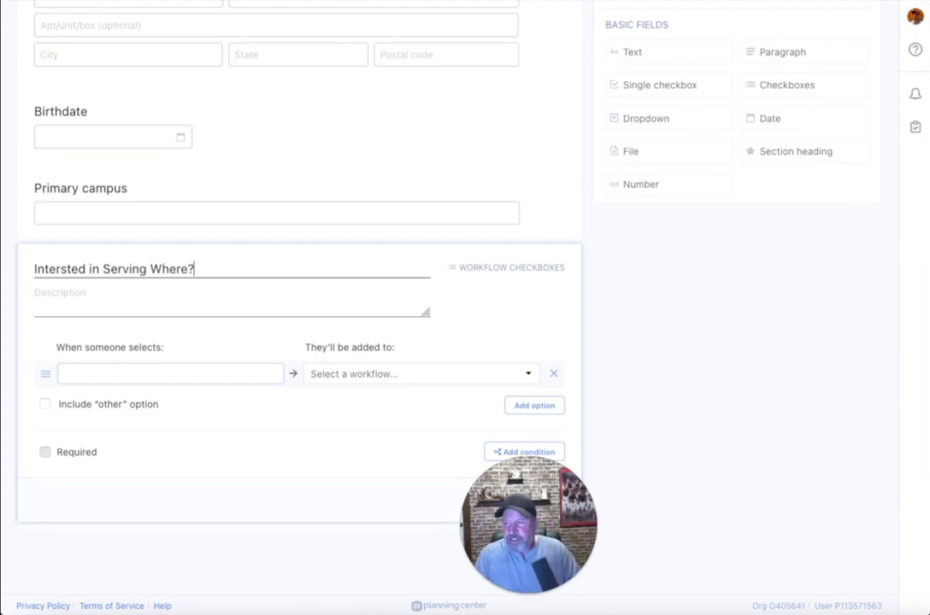
left_click(252, 373)
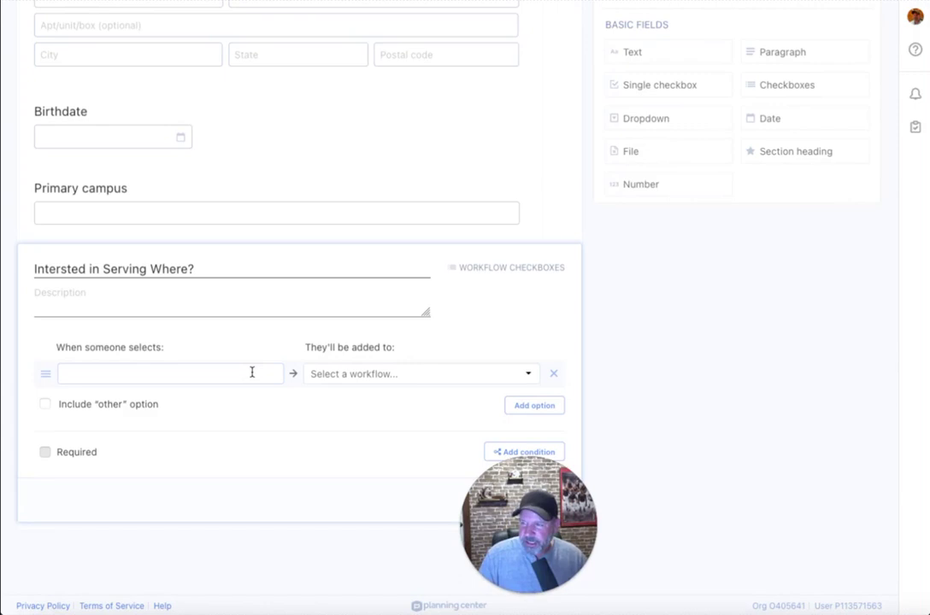
type("Kid's ")
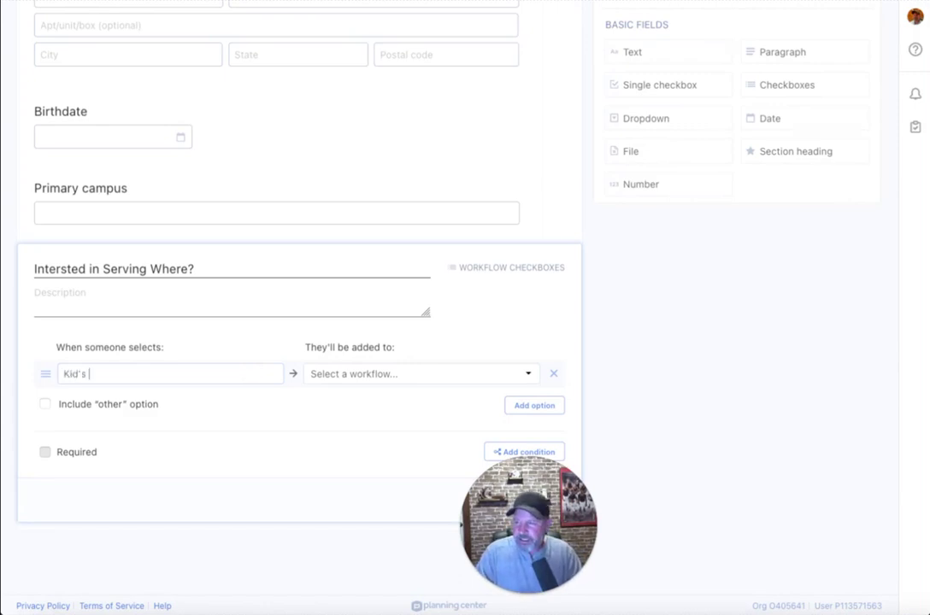
type("Ministry")
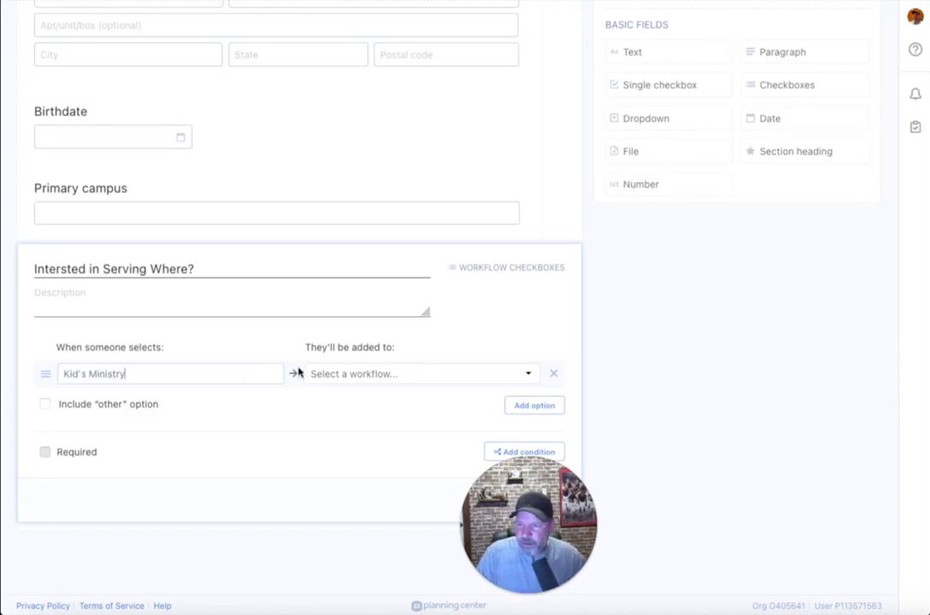
left_click(530, 405)
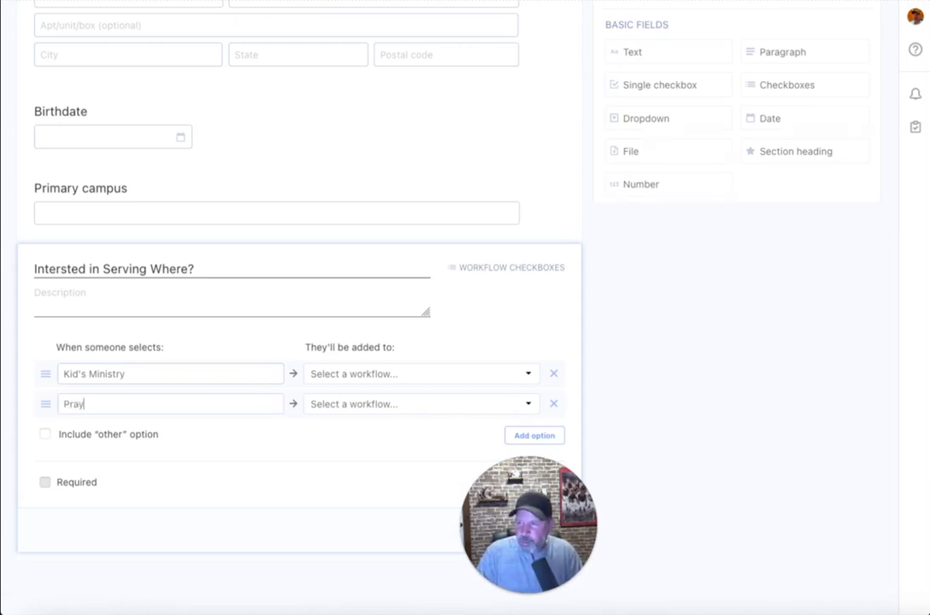
type("Prayer Ministry")
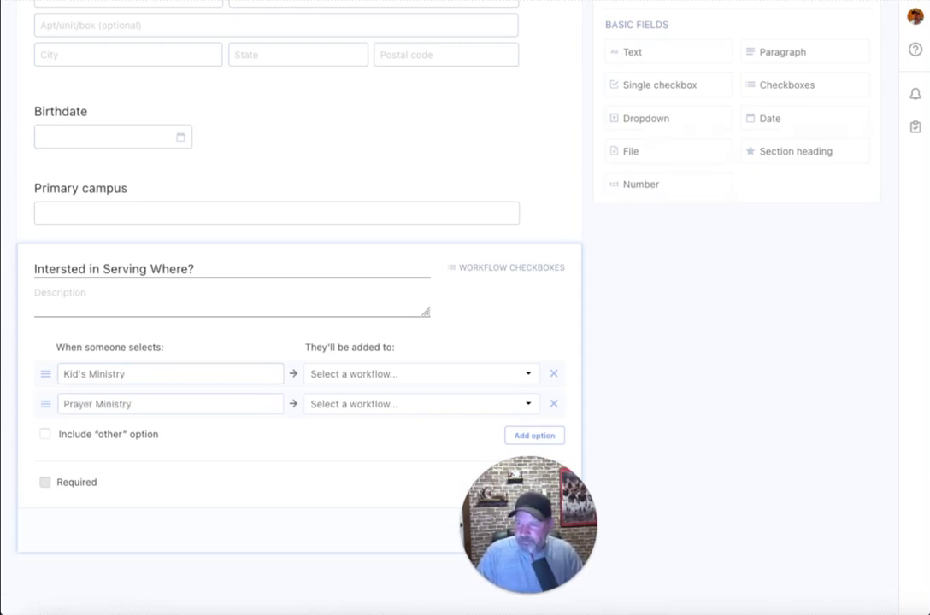
left_click(523, 436)
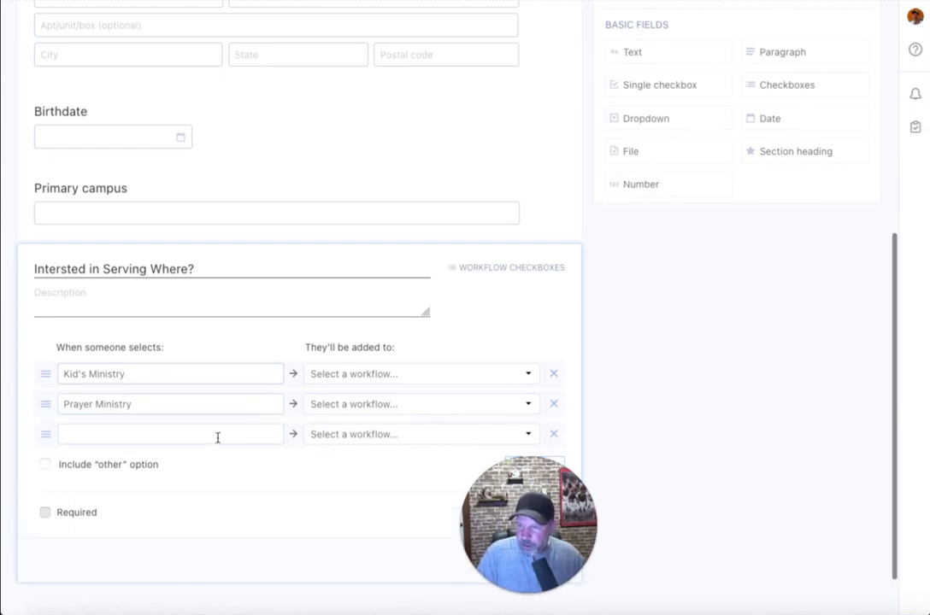
type("Greeter Team")
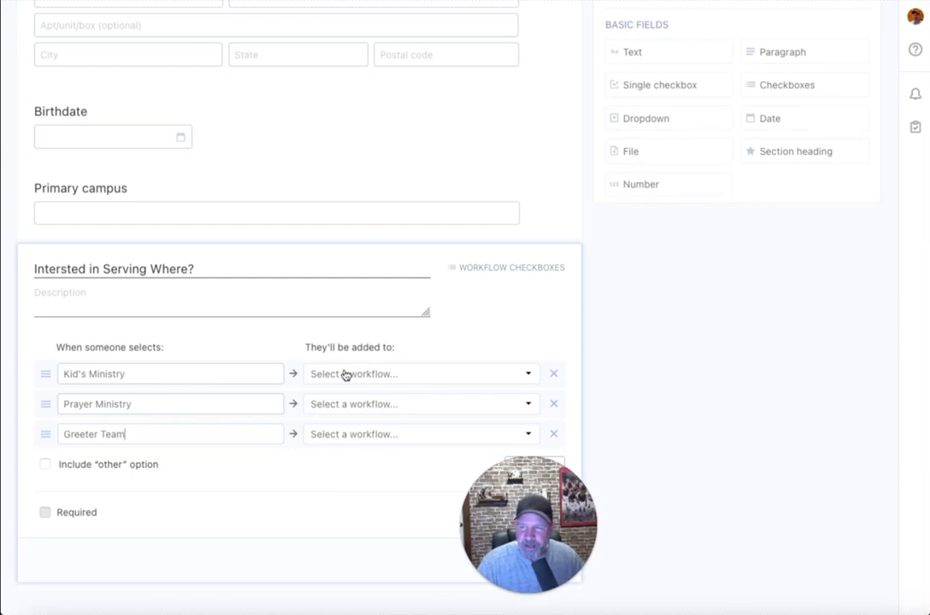
Step: Assign Kid's Ministry, Prayer Ministry and Greeter Team each to the Volunteer Onboarding workflow
left_click(348, 373)
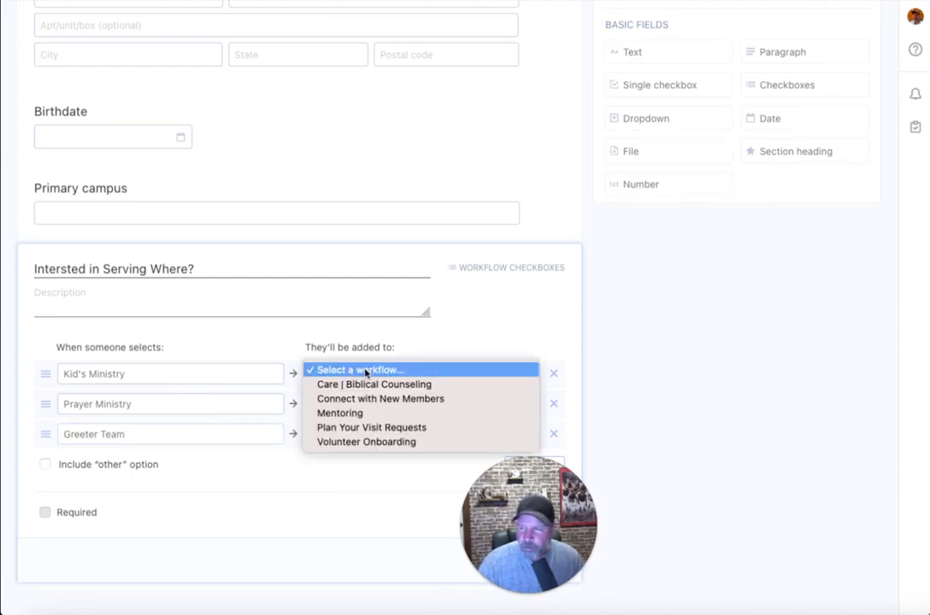
left_click(407, 442)
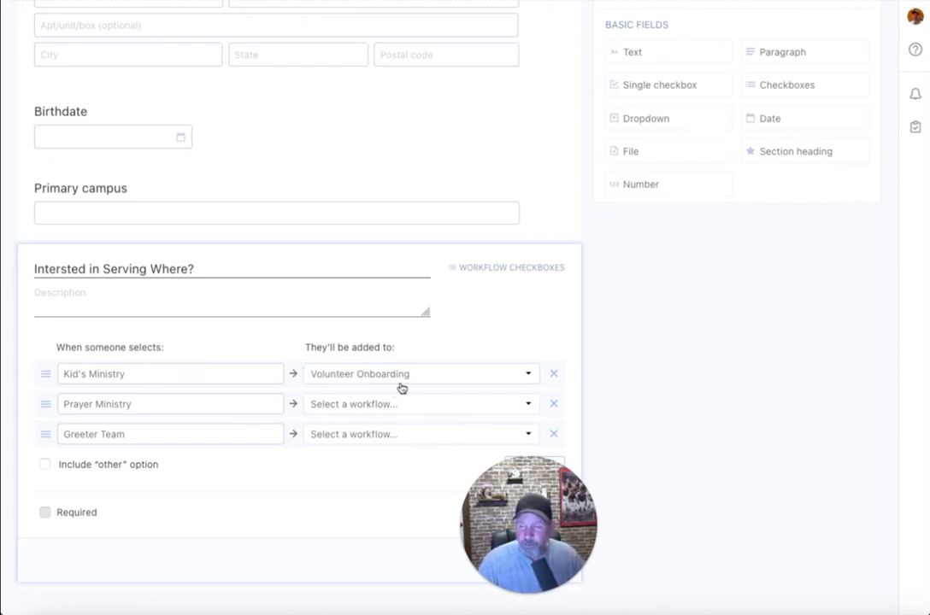
scroll(577, 351, "down", 1)
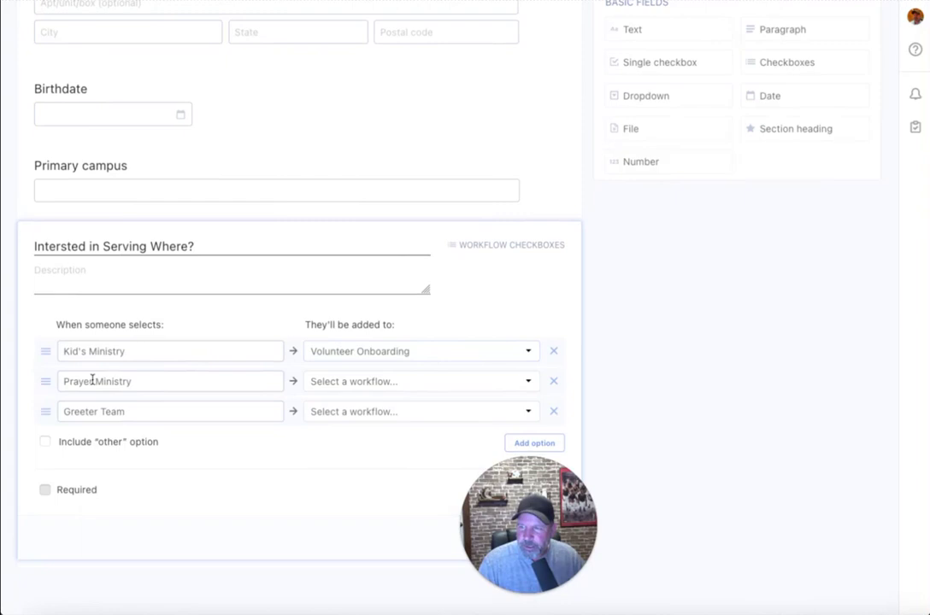
left_click(355, 381)
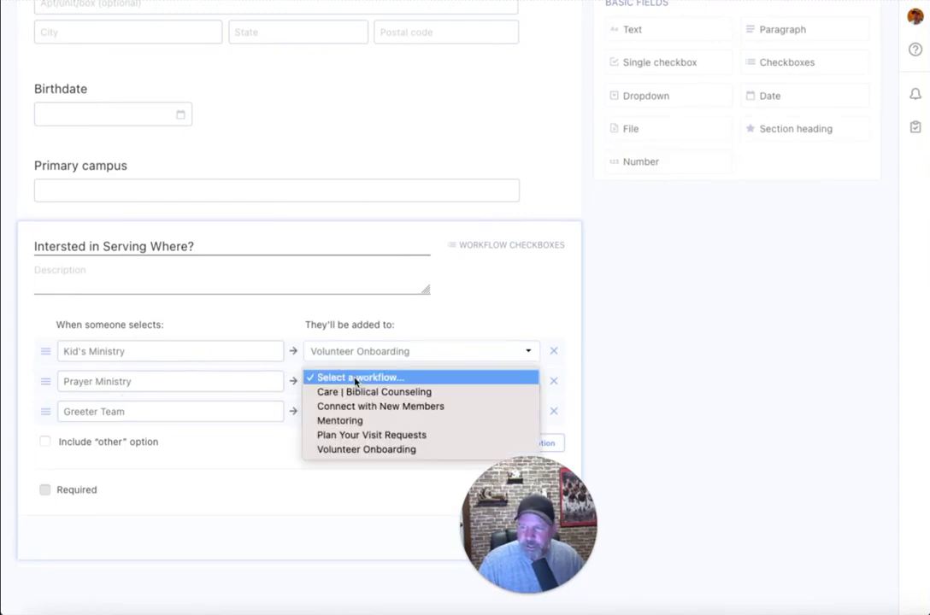
left_click(359, 448)
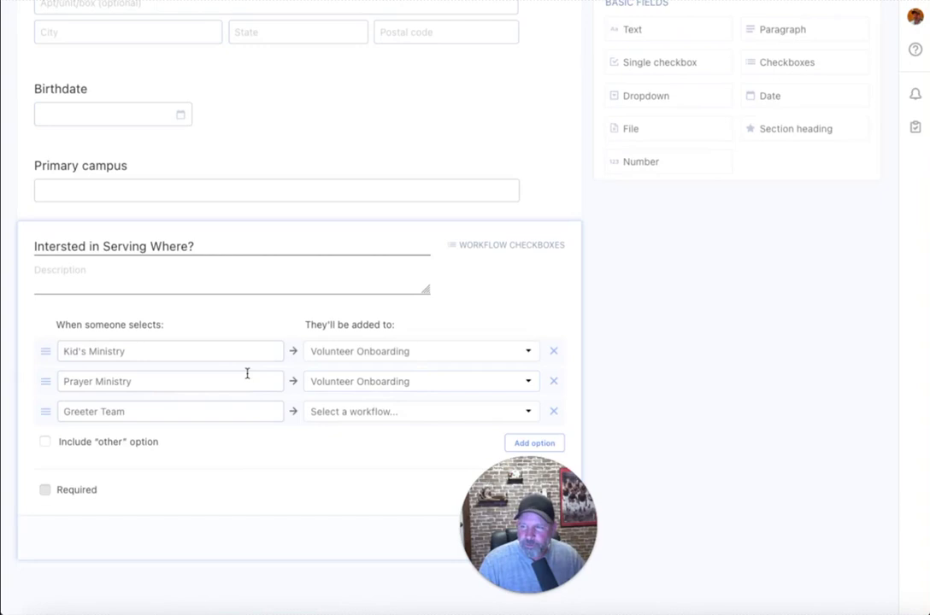
left_click(368, 415)
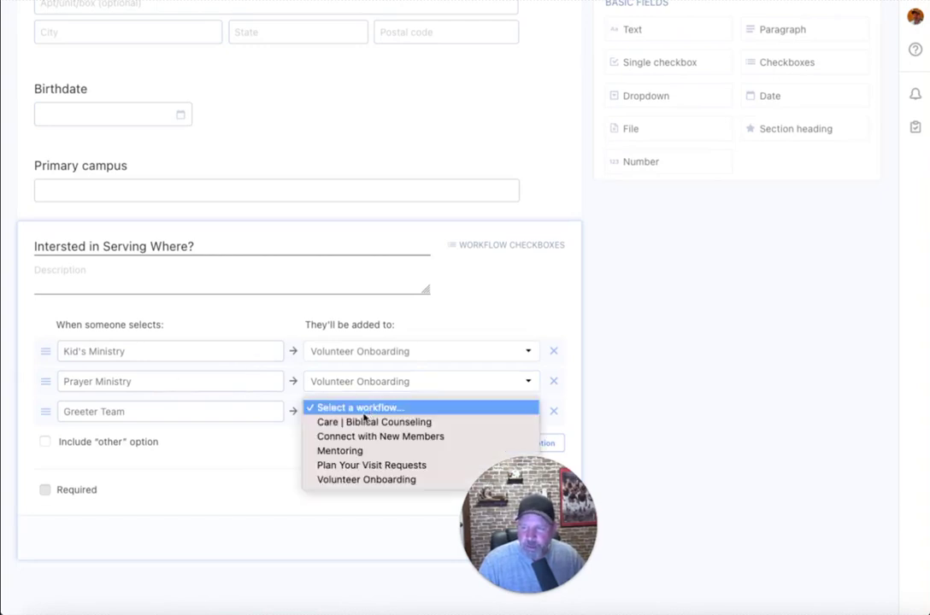
left_click(364, 478)
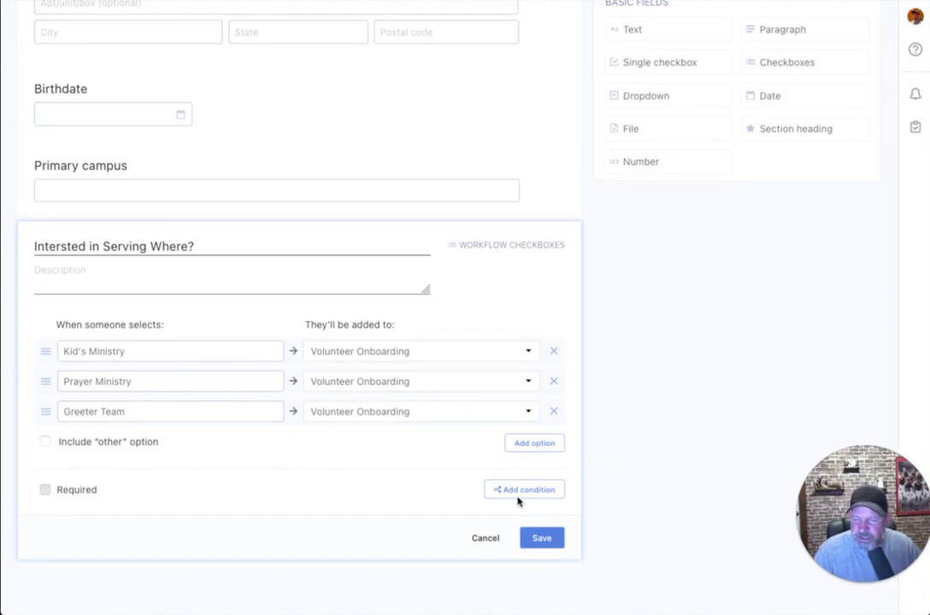
Step: Save the serving question, then add a required single checkbox 'Are you a member?'
left_click(541, 539)
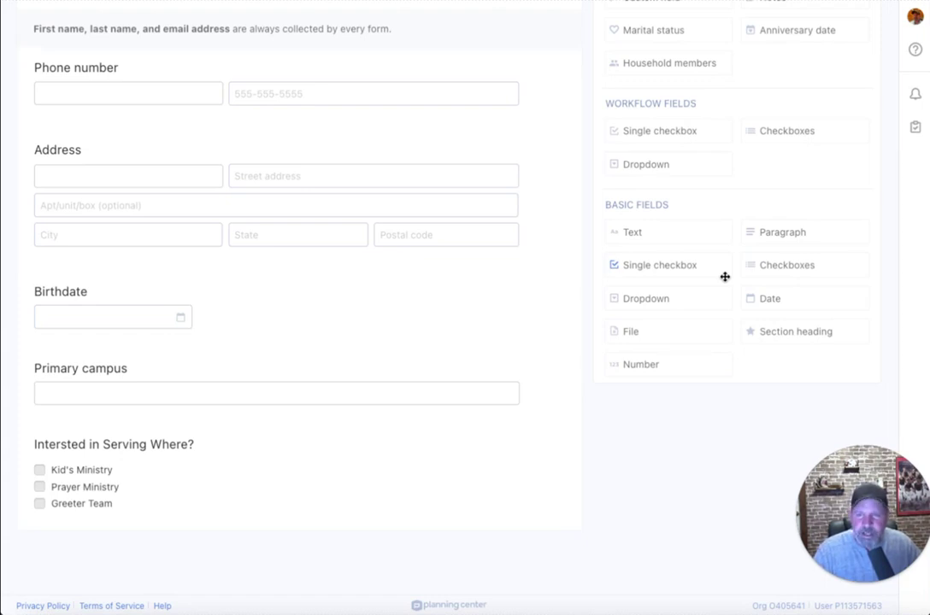
left_click(671, 263)
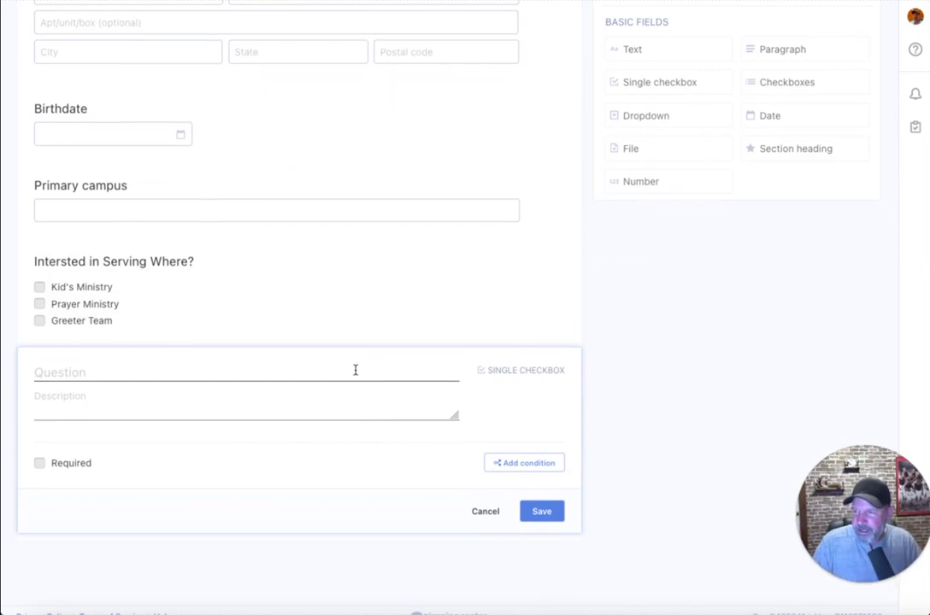
type("Are you a member?")
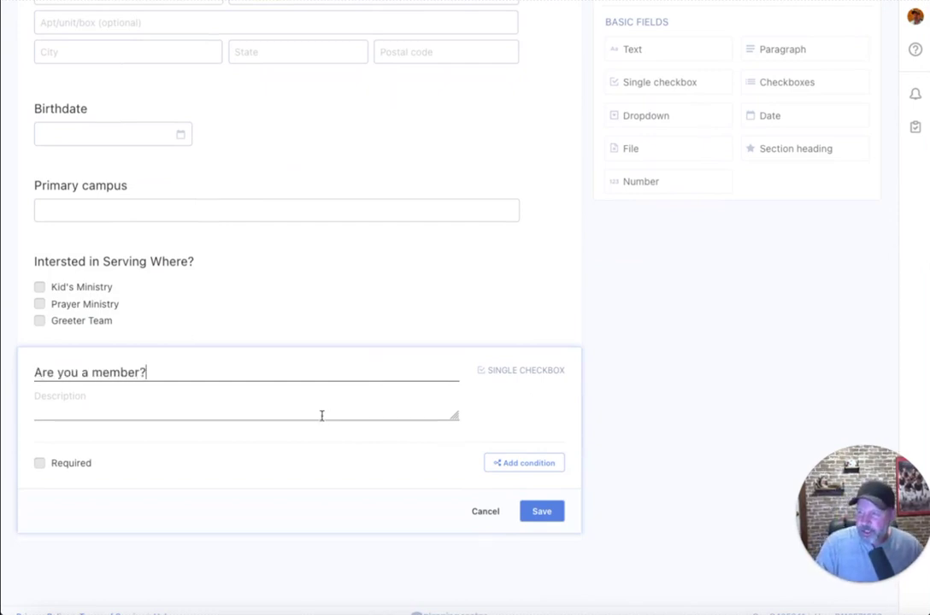
left_click(68, 462)
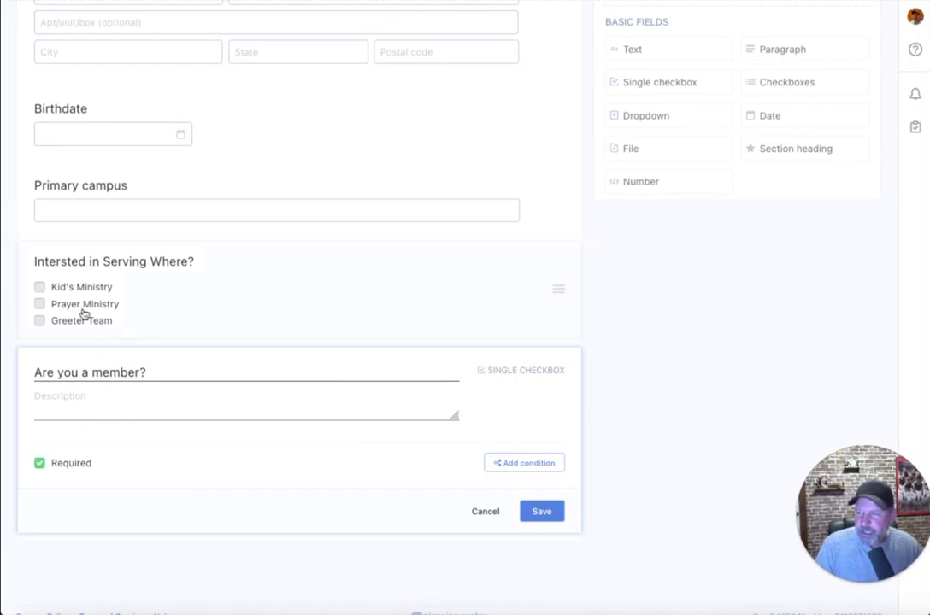
left_click(542, 512)
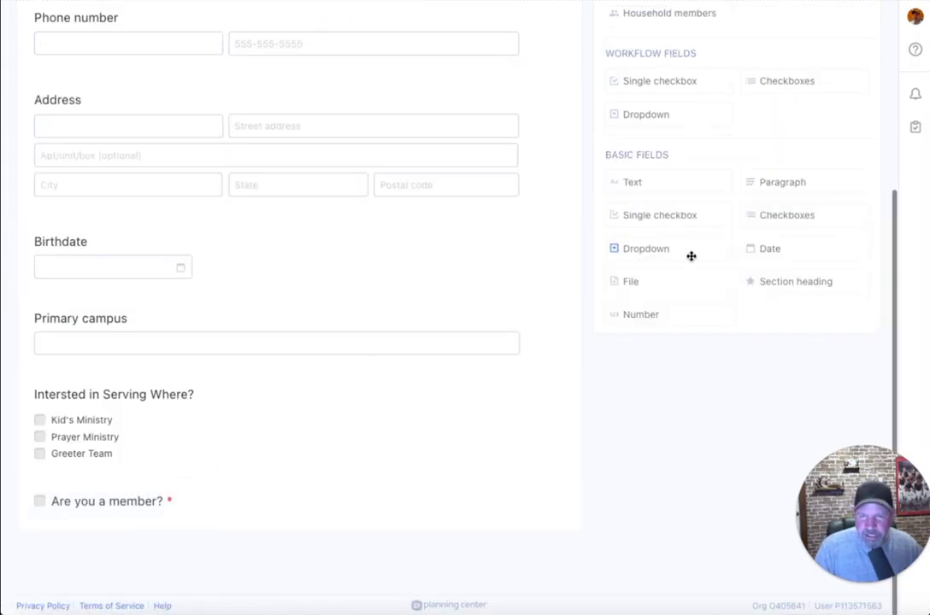
Step: Add a dropdown question 'Are you a member' with answer options Yes and No, and save it
left_click(663, 249)
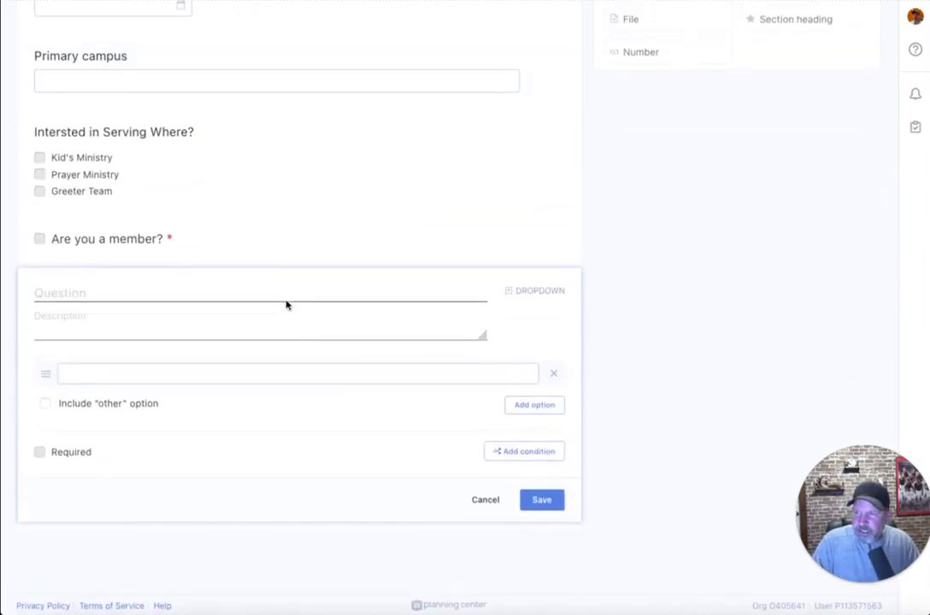
type("Are you a member?")
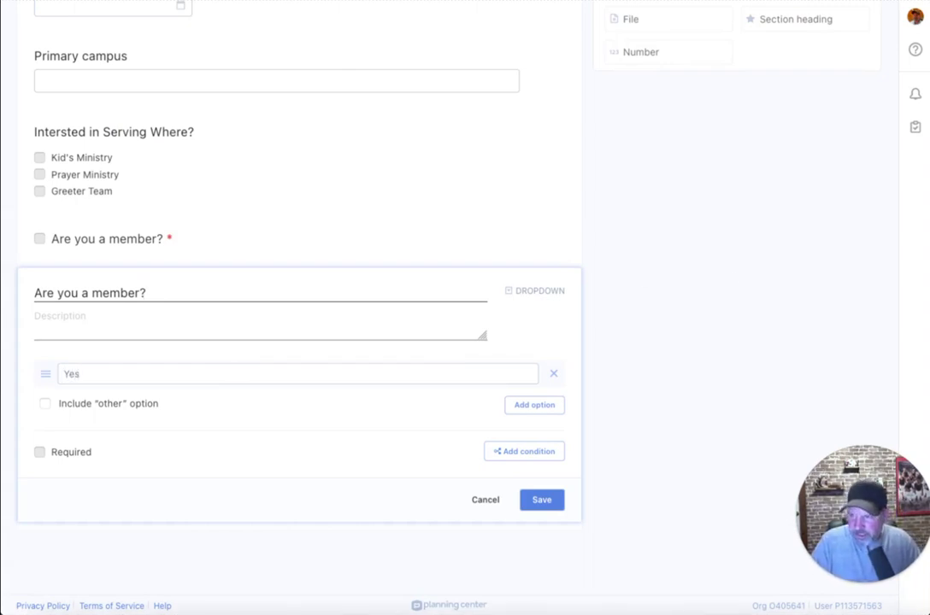
left_click(537, 405)
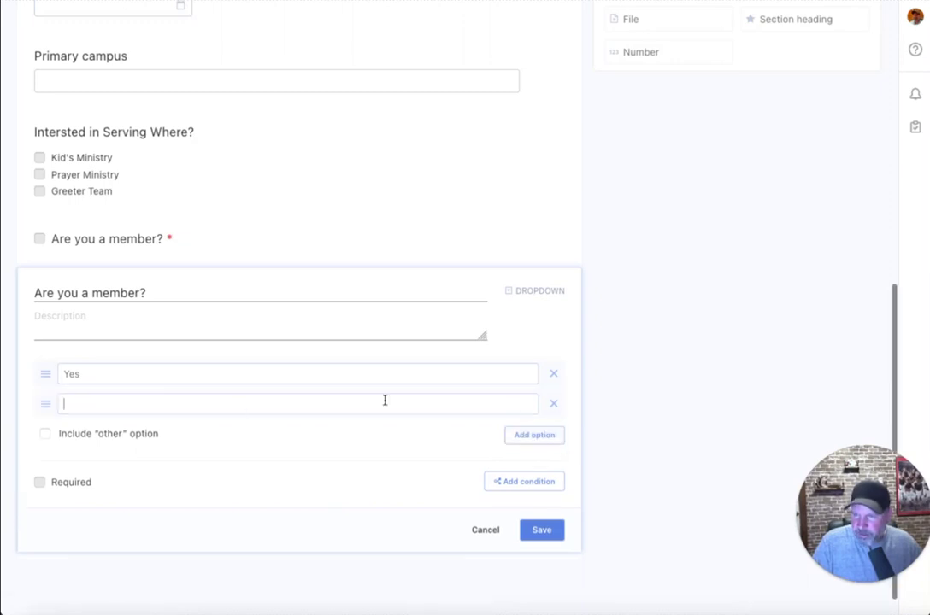
type("No")
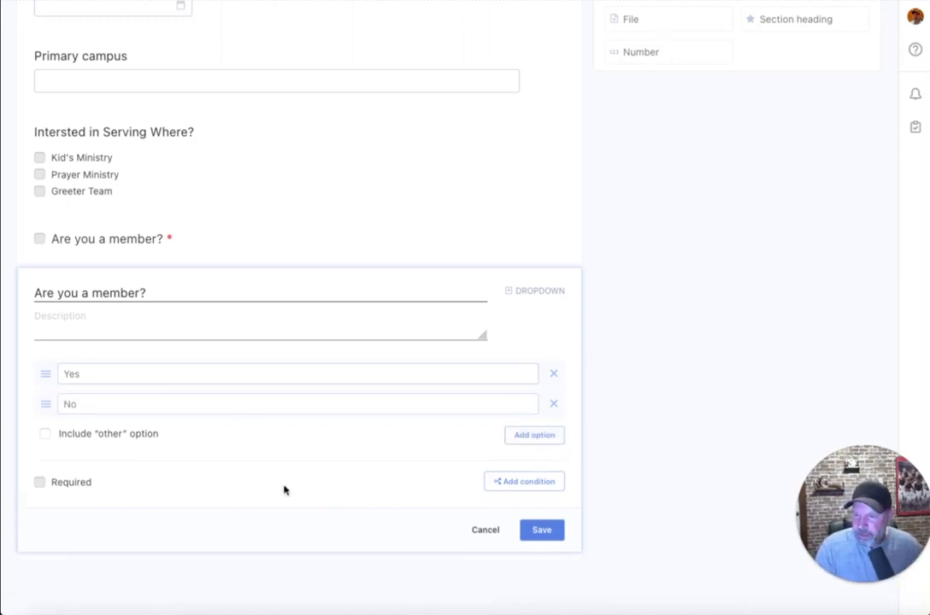
left_click(538, 531)
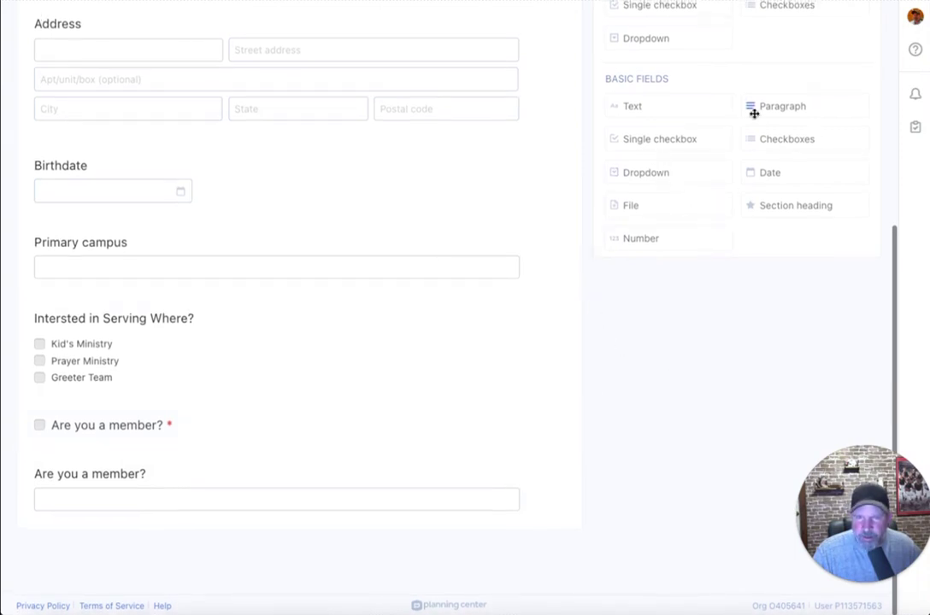
Step: Add a 'when did you join the church' date question shown only when 'Are you a member?' is Yes
left_click(765, 174)
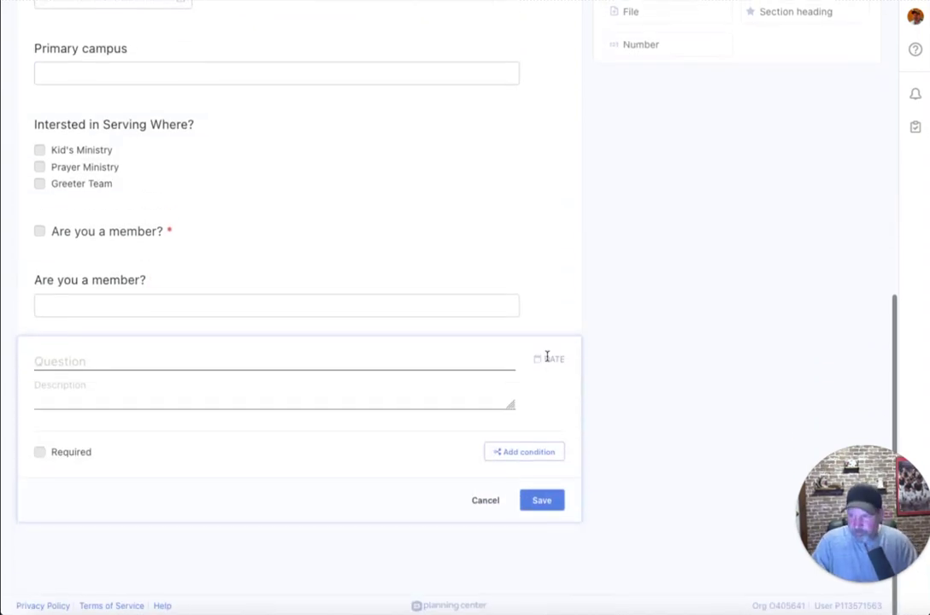
type("when did you j")
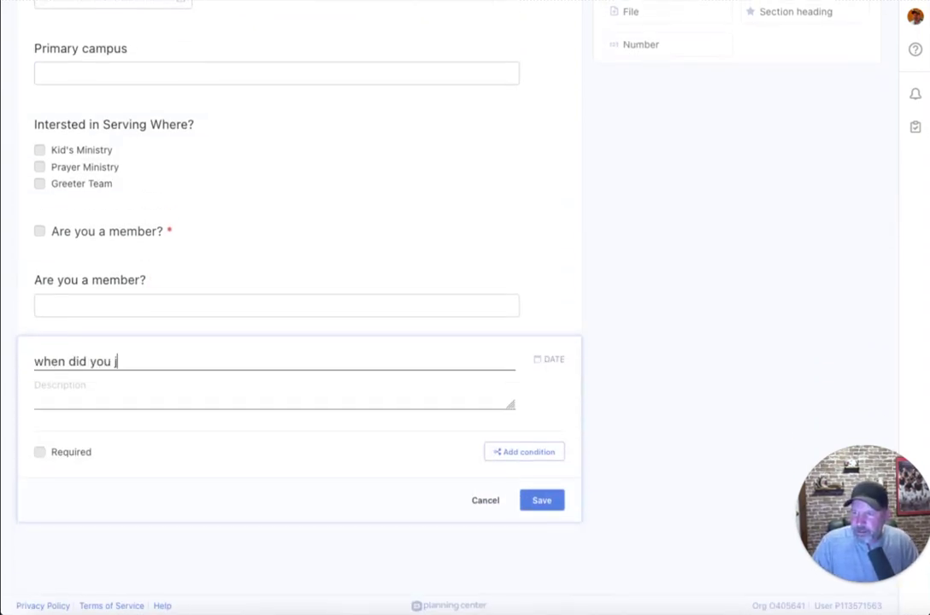
type("oin the church?")
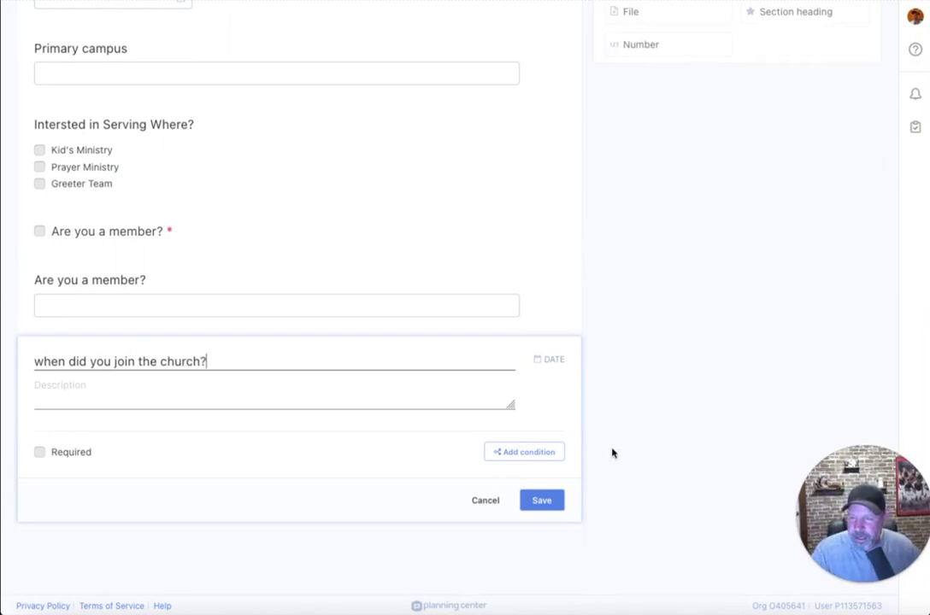
left_click(514, 452)
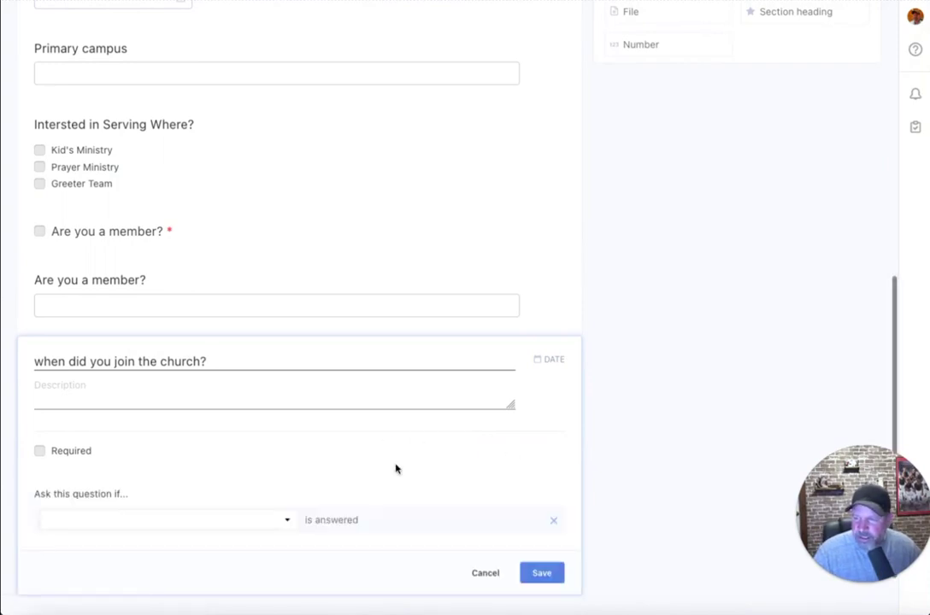
scroll(394, 470, "down", 2)
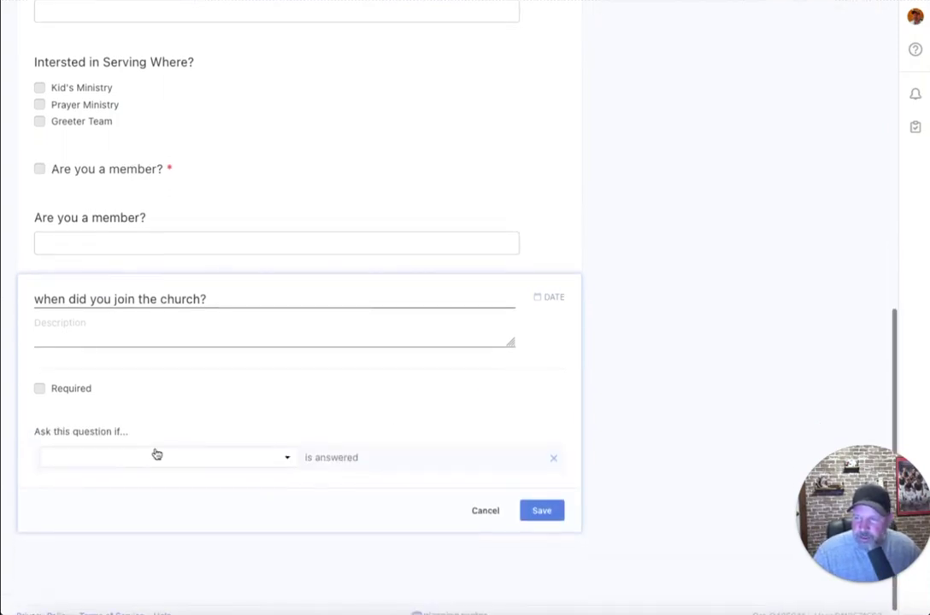
left_click(223, 454)
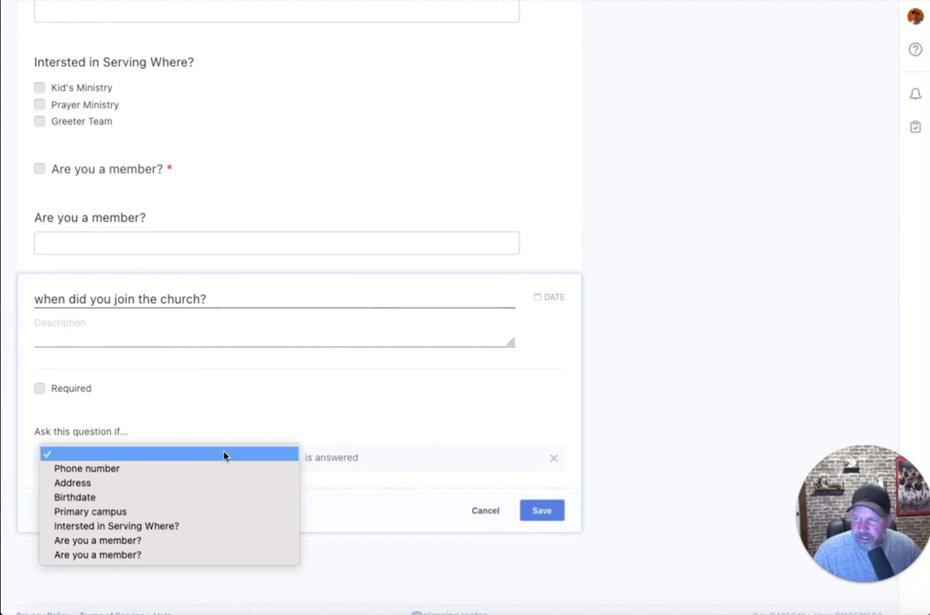
left_click(126, 556)
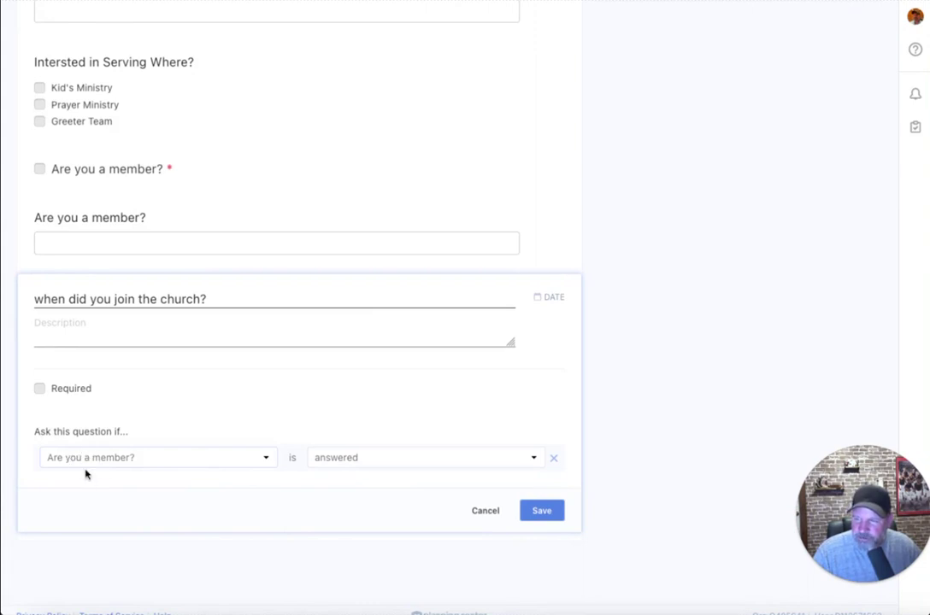
left_click(358, 463)
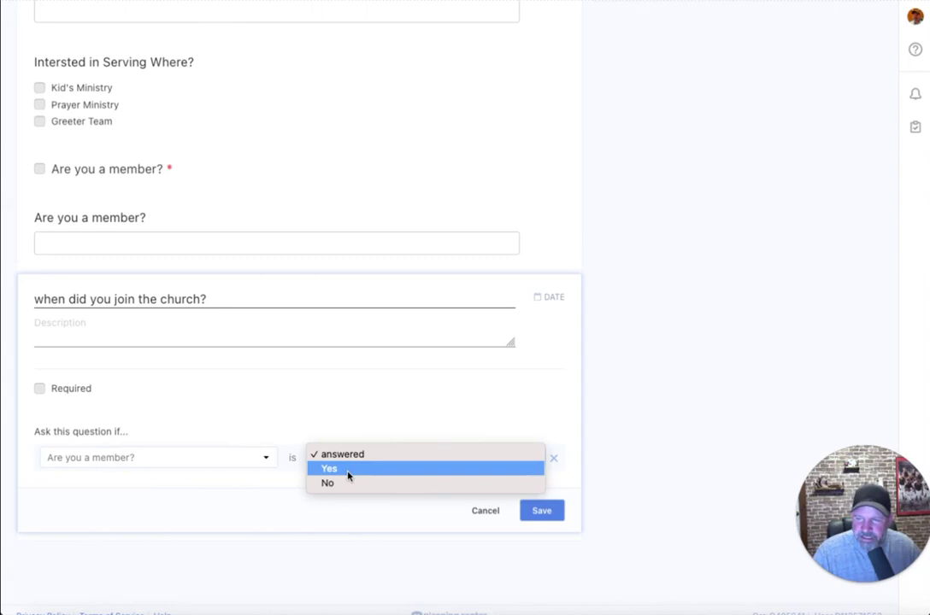
left_click(348, 476)
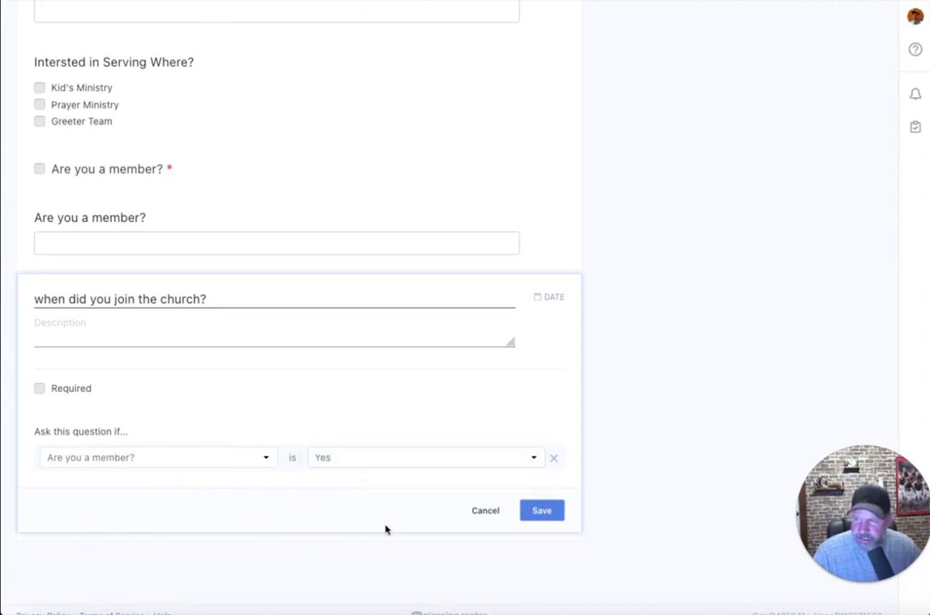
left_click(552, 513)
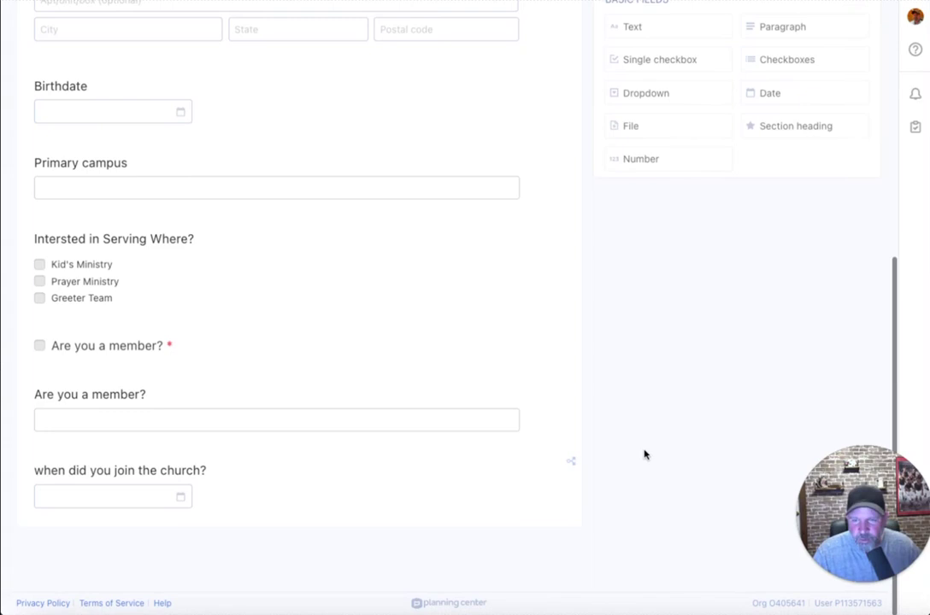
scroll(434, 367, "up", 3)
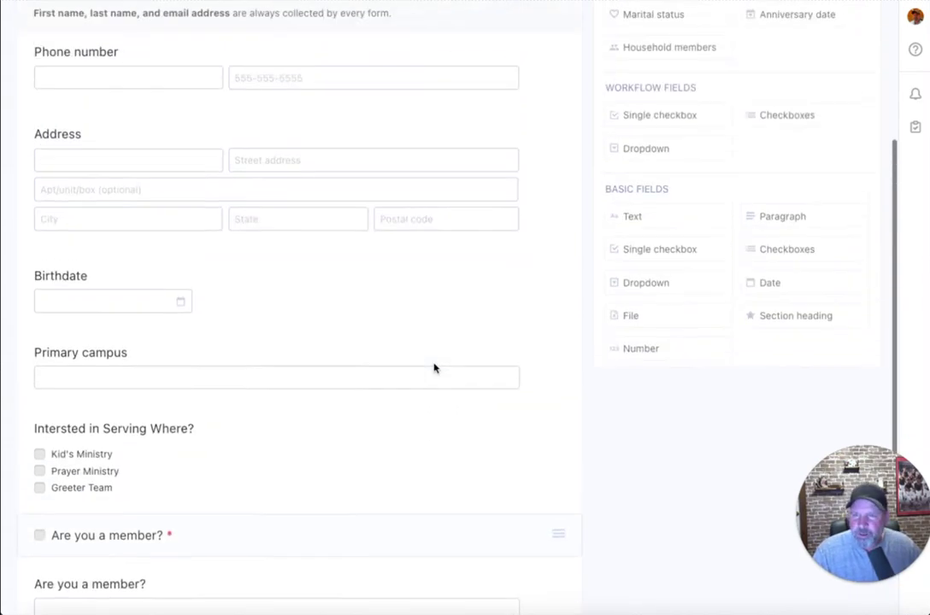
scroll(434, 368, "up", 4)
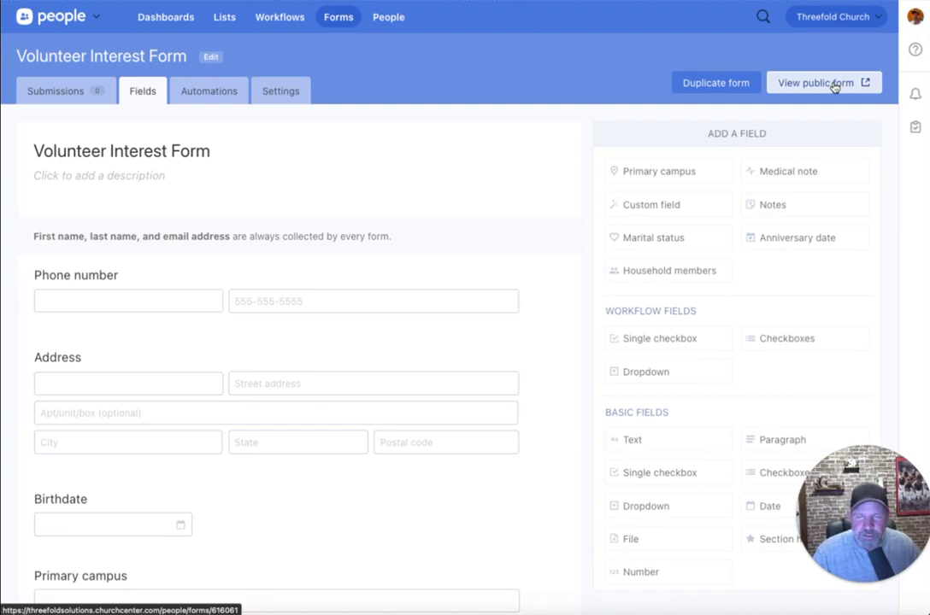
Step: Open the public version of the form in Church Center and tick Kid's Ministry
left_click(833, 84)
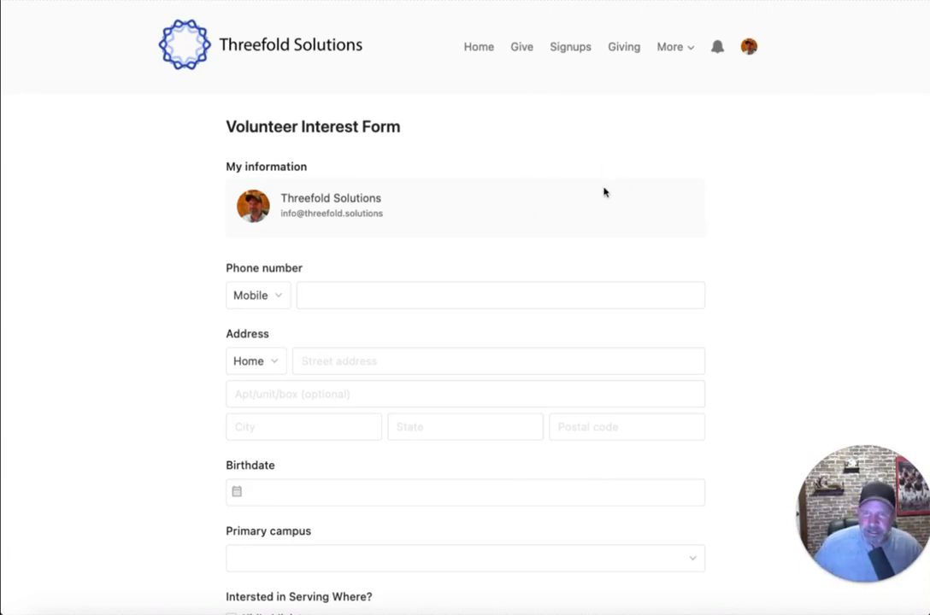
scroll(607, 187, "down", 1)
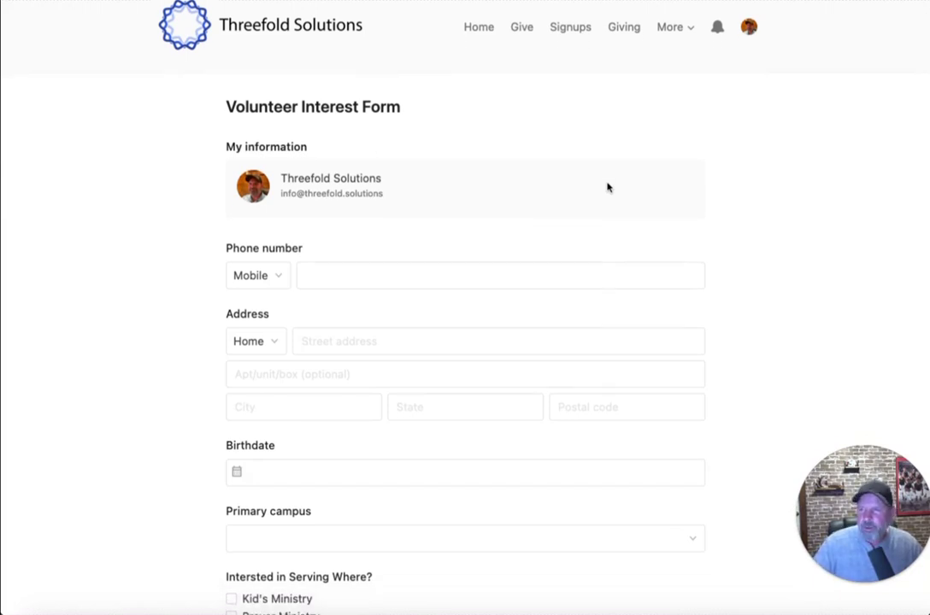
scroll(607, 187, "up", 1)
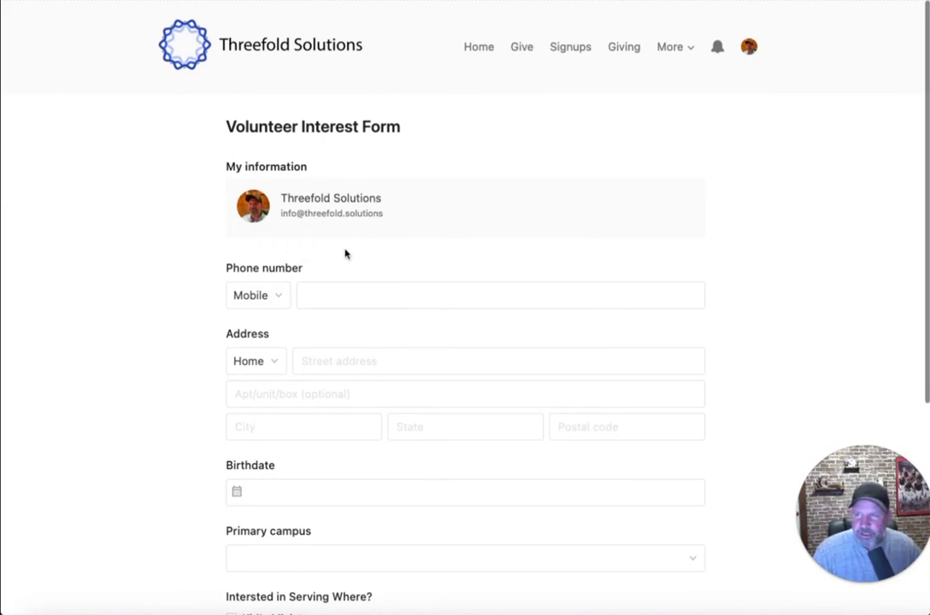
scroll(706, 228, "down", 1)
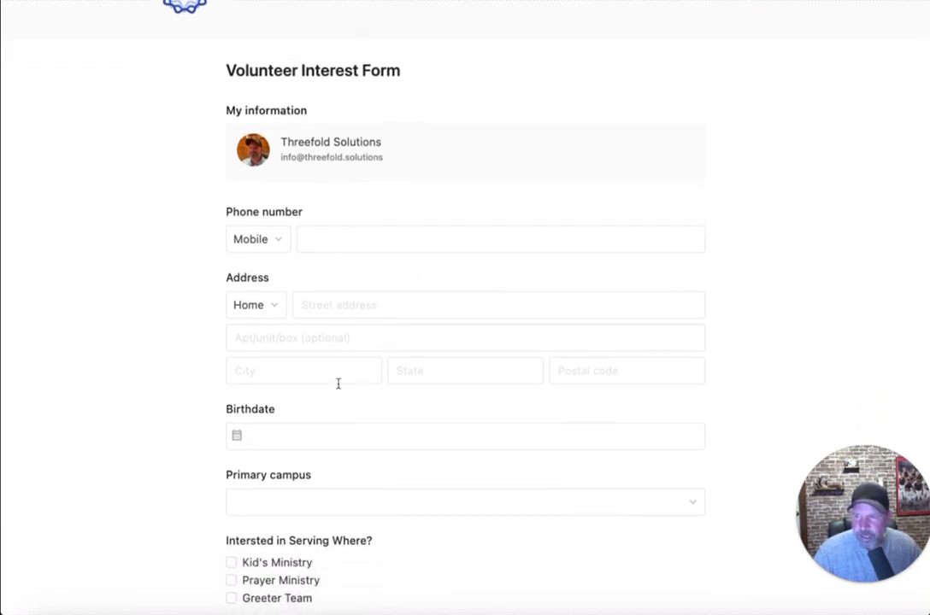
scroll(299, 410, "down", 4)
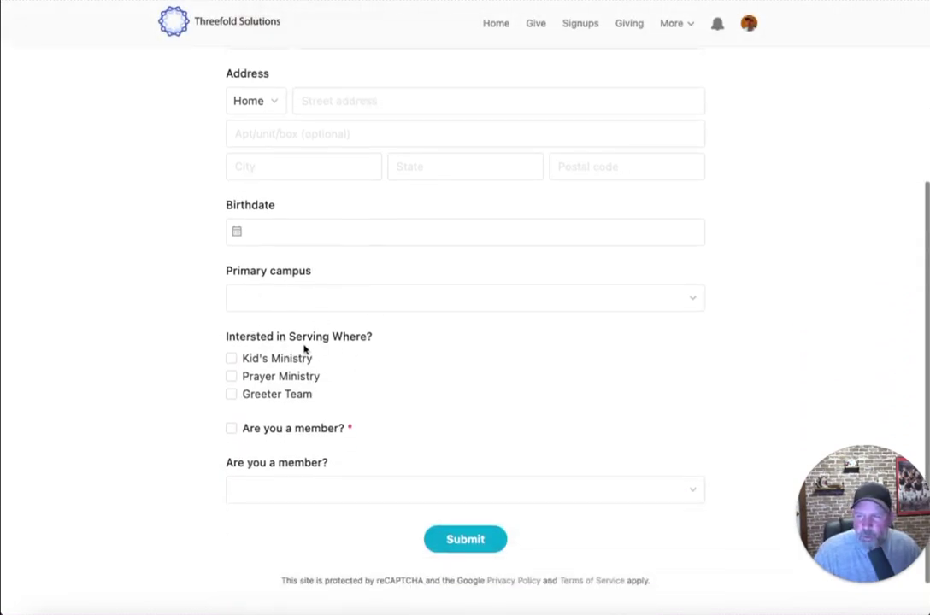
left_click(231, 360)
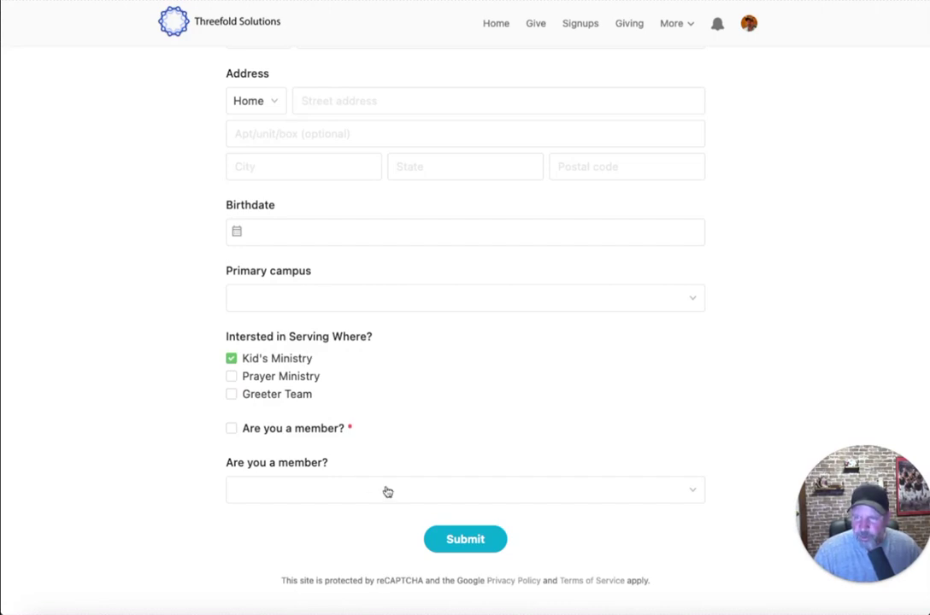
Step: Answer Yes to 'Are you a member?' and set the join date to 09/05/2023
left_click(280, 434)
left_click(280, 434)
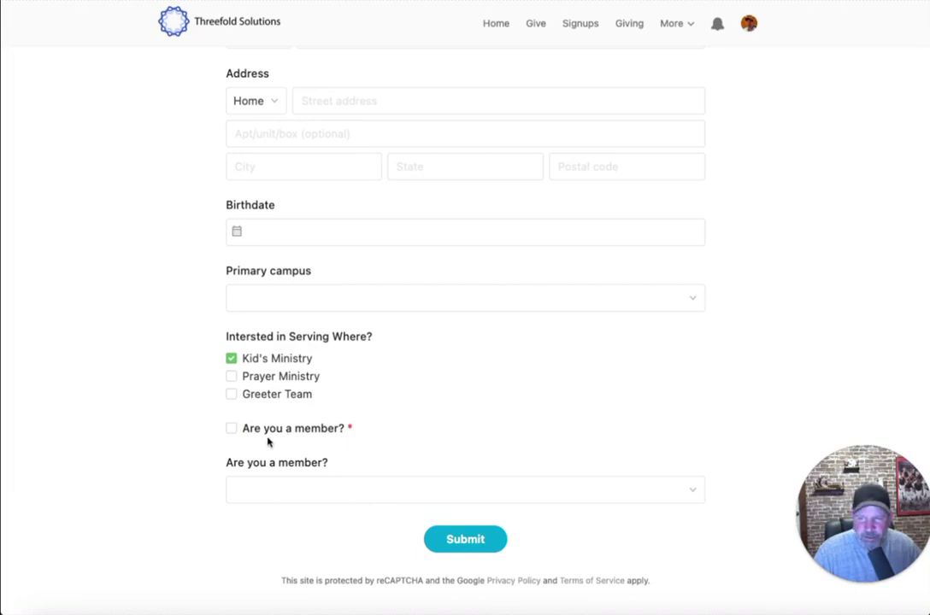
left_click(299, 494)
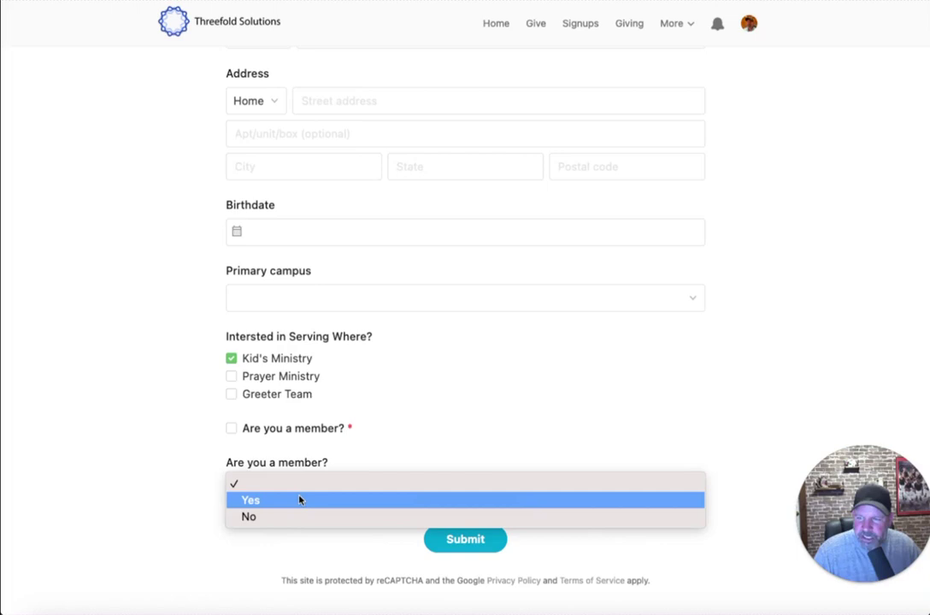
left_click(299, 500)
scroll(299, 498, "down", 3)
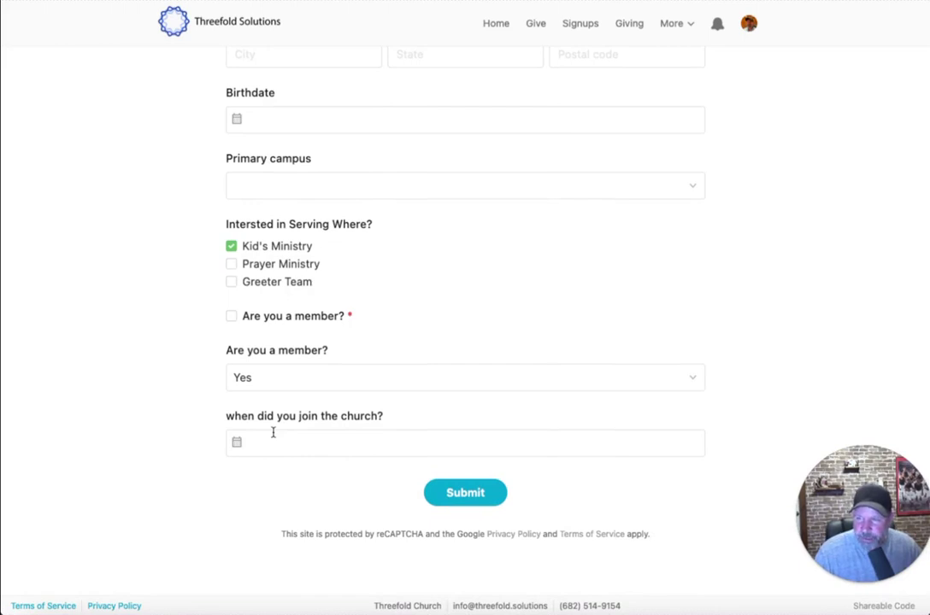
left_click(307, 442)
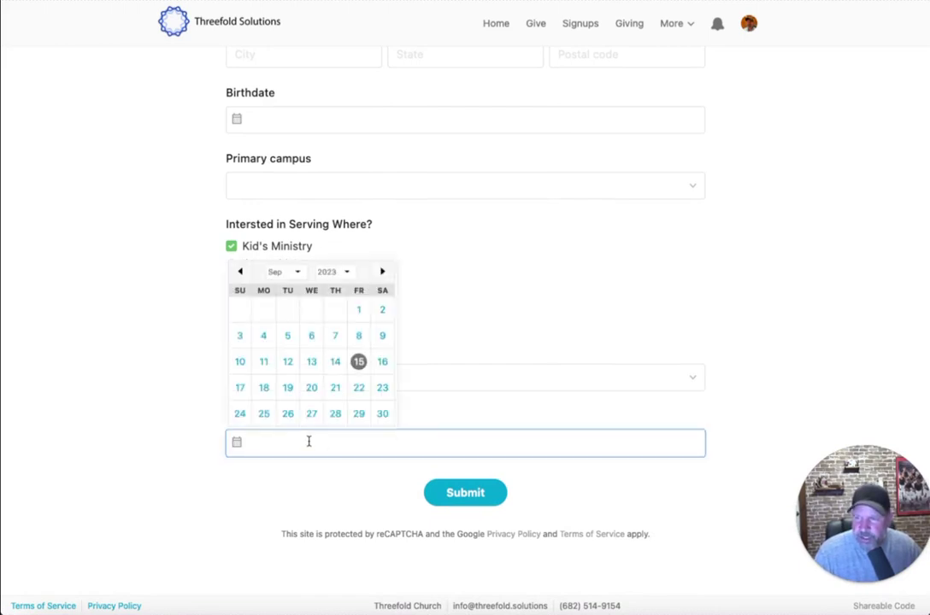
left_click(288, 337)
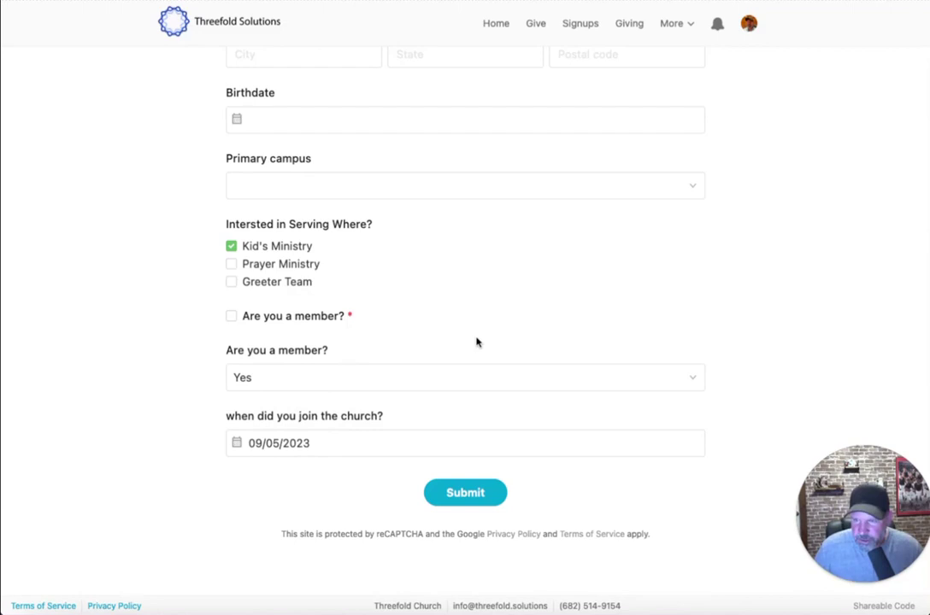
scroll(500, 326, "down", 2)
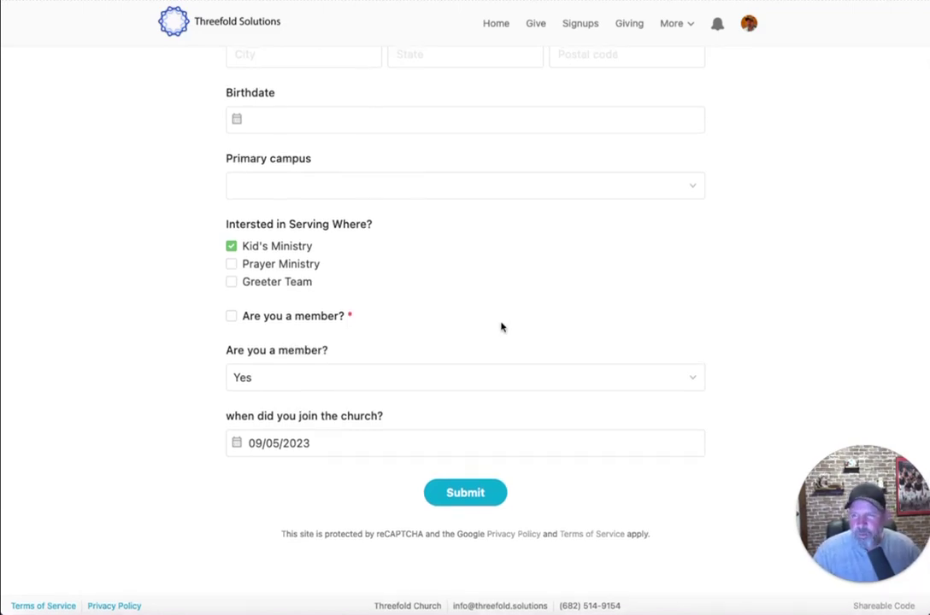
scroll(500, 326, "up", 5)
scroll(500, 326, "down", 5)
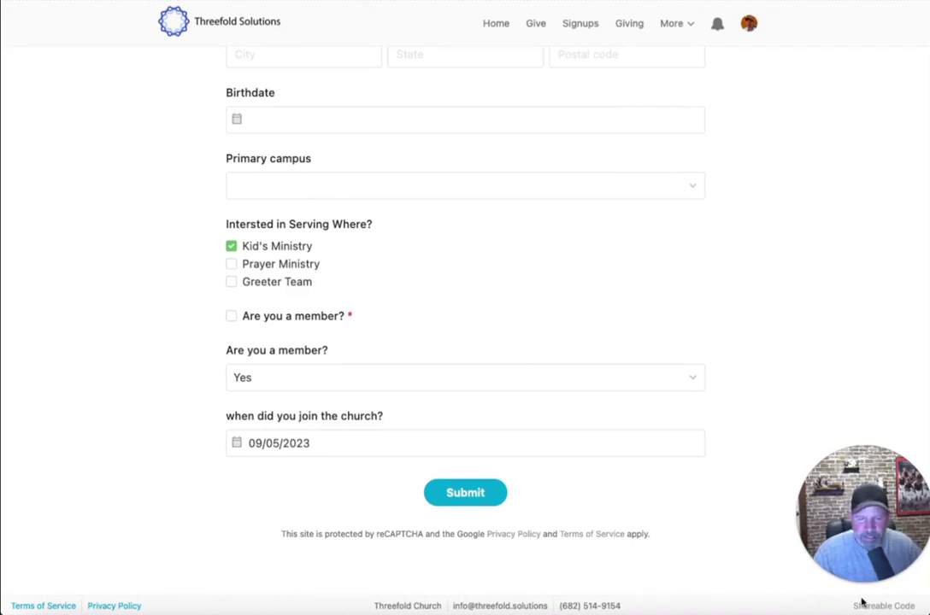
Step: Reveal the form's shareable QR code and look over the page
left_click(894, 608)
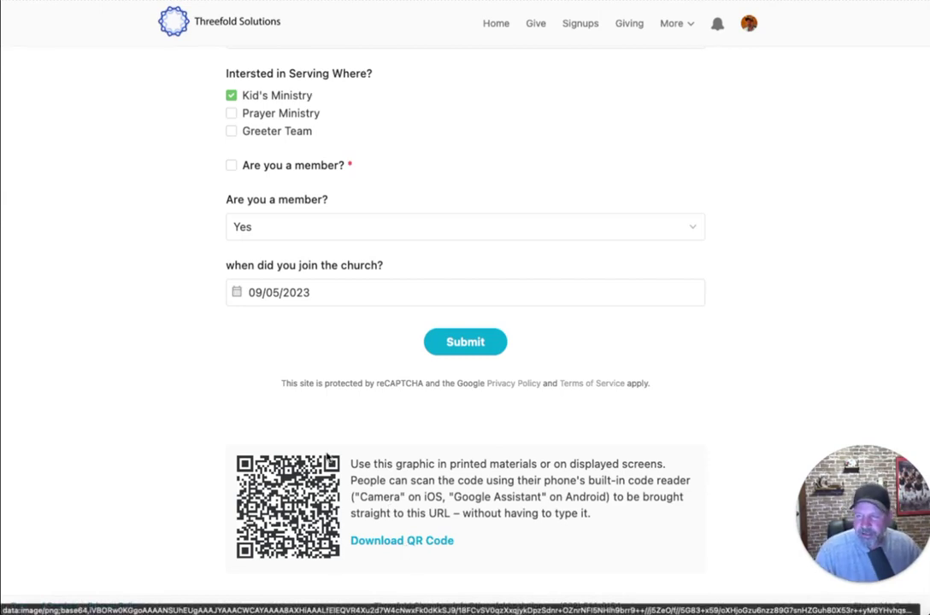
scroll(374, 261, "up", 10)
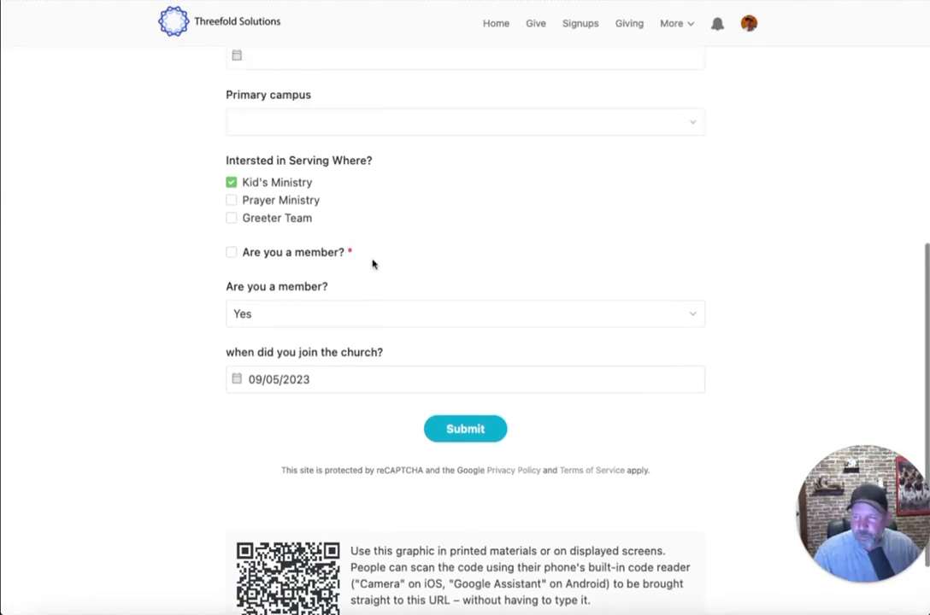
scroll(373, 264, "down", 10)
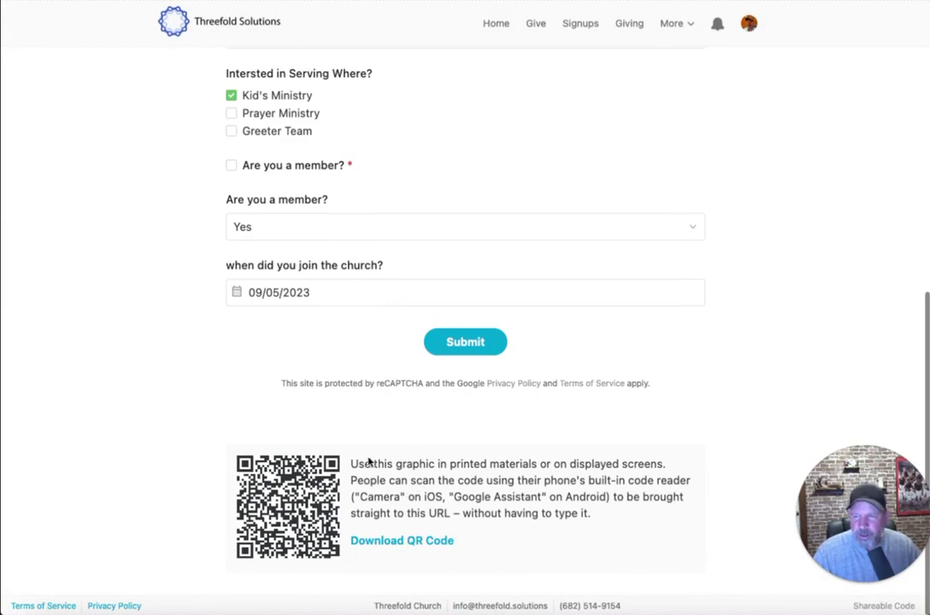
scroll(344, 389, "up", 3)
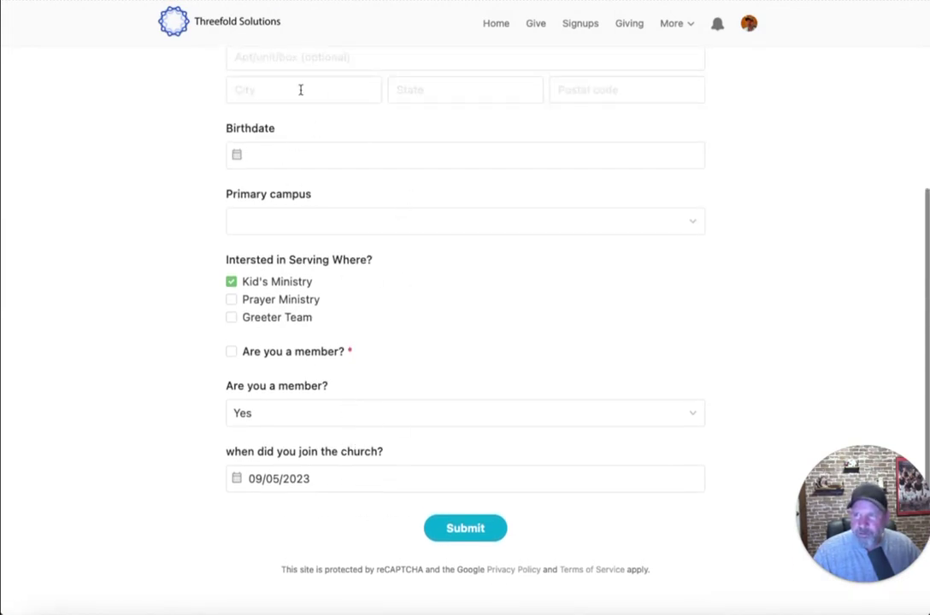
Step: Close the public form, then copy the form's public URL from the Embed section of Settings
key("ctrl+w")
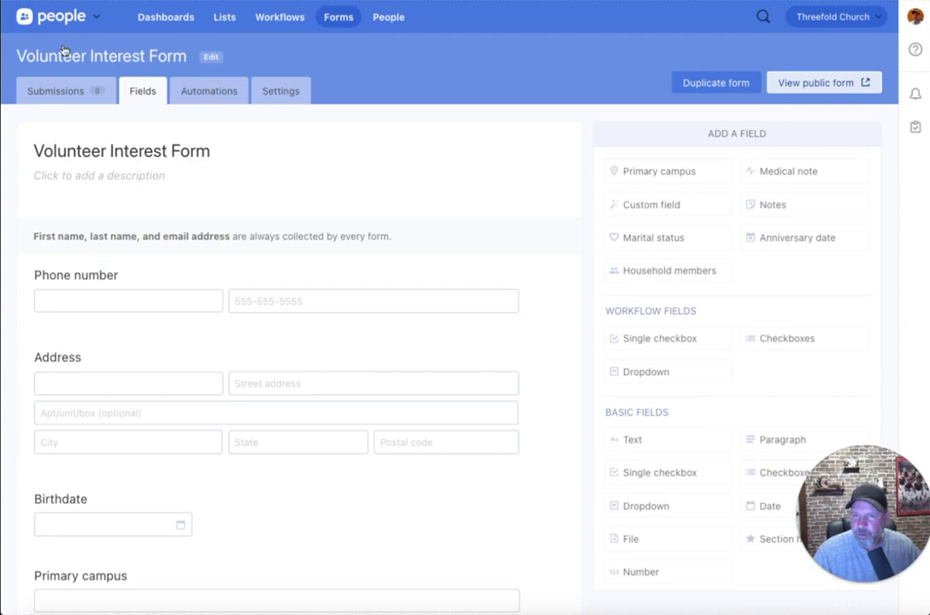
left_click(283, 99)
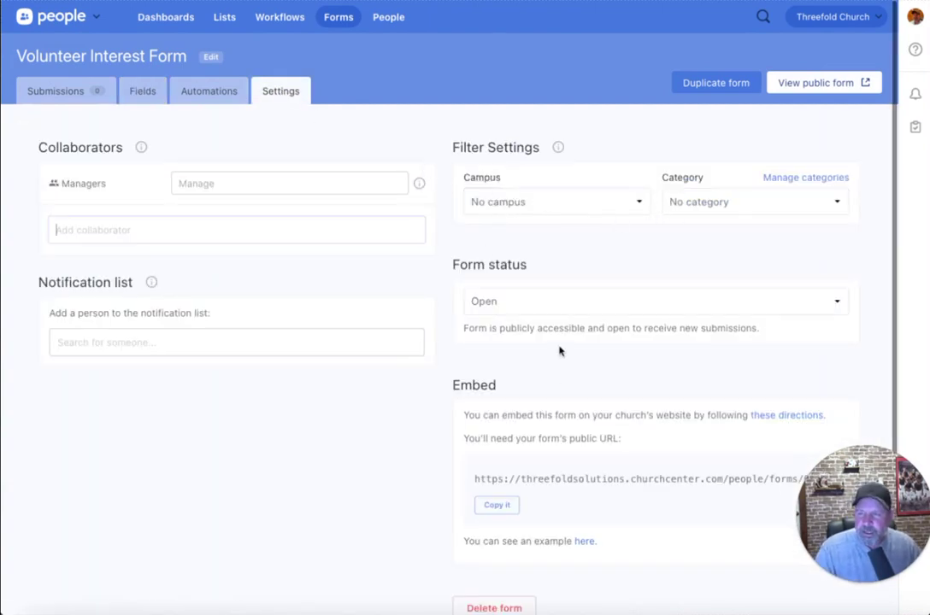
scroll(562, 379, "down", 2)
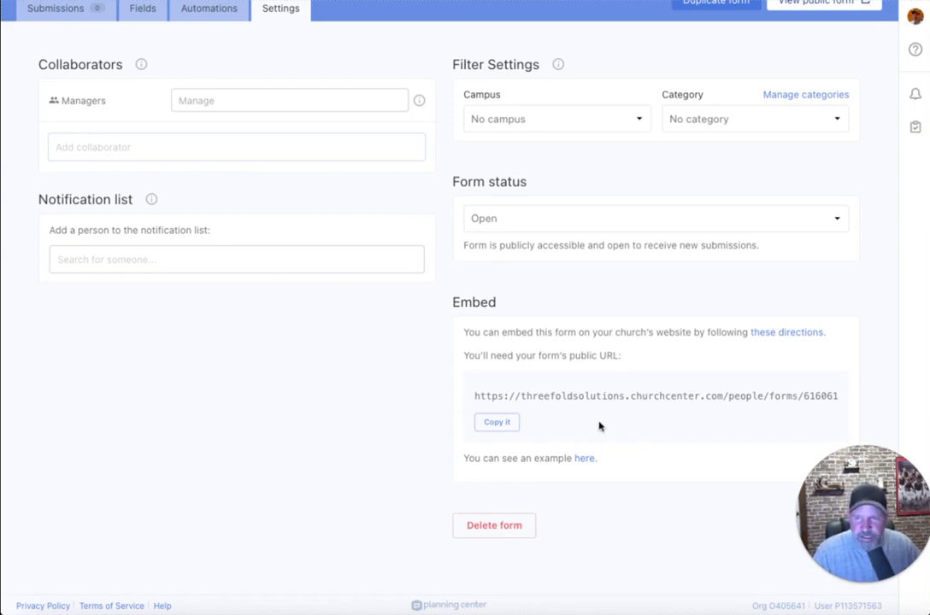
left_click(504, 423)
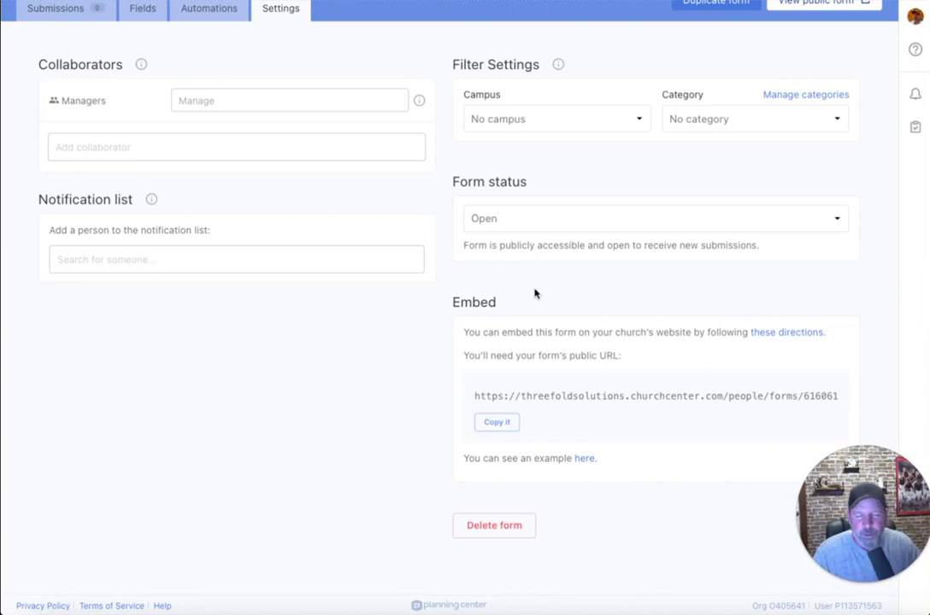
scroll(530, 213, "up", 2)
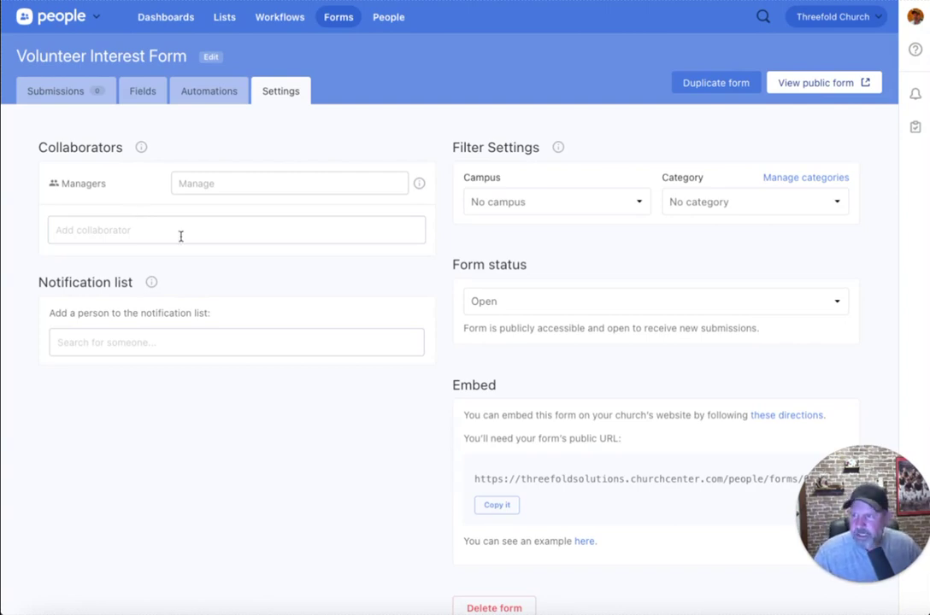
Step: Search the Add collaborator field for a person, clearing the searches that found no one
left_click(112, 229)
type("l")
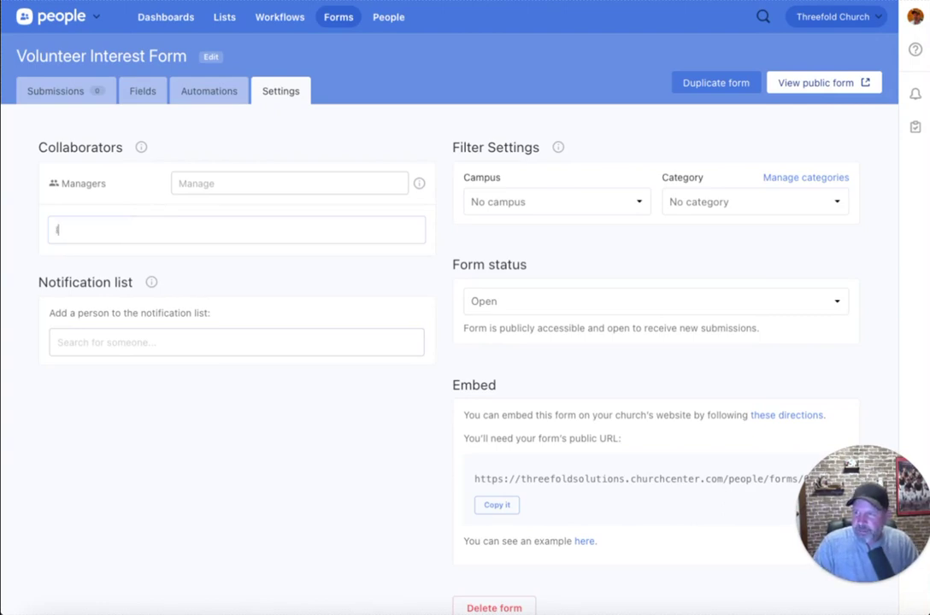
type("yui")
key("BackSpace")
type("ke")
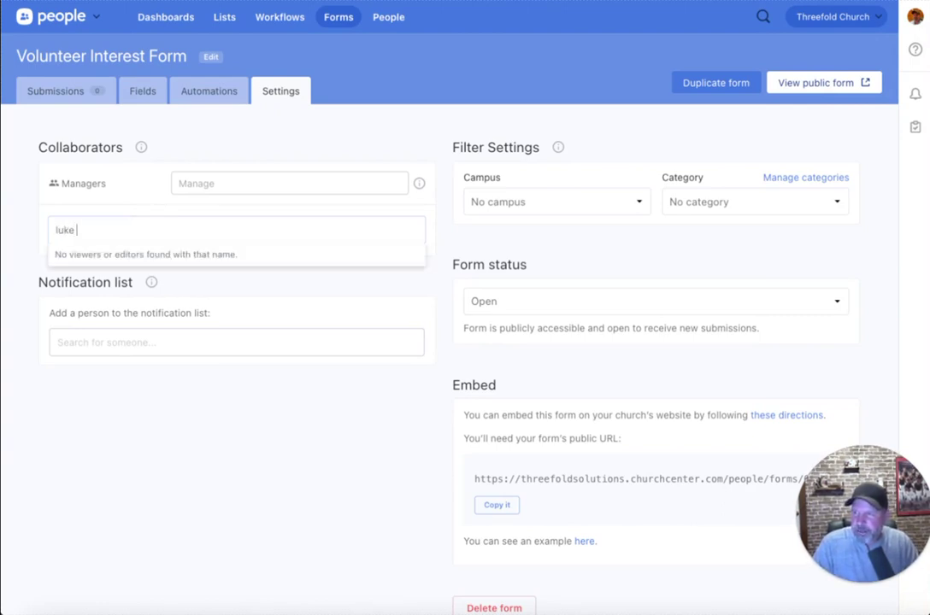
type(" sky")
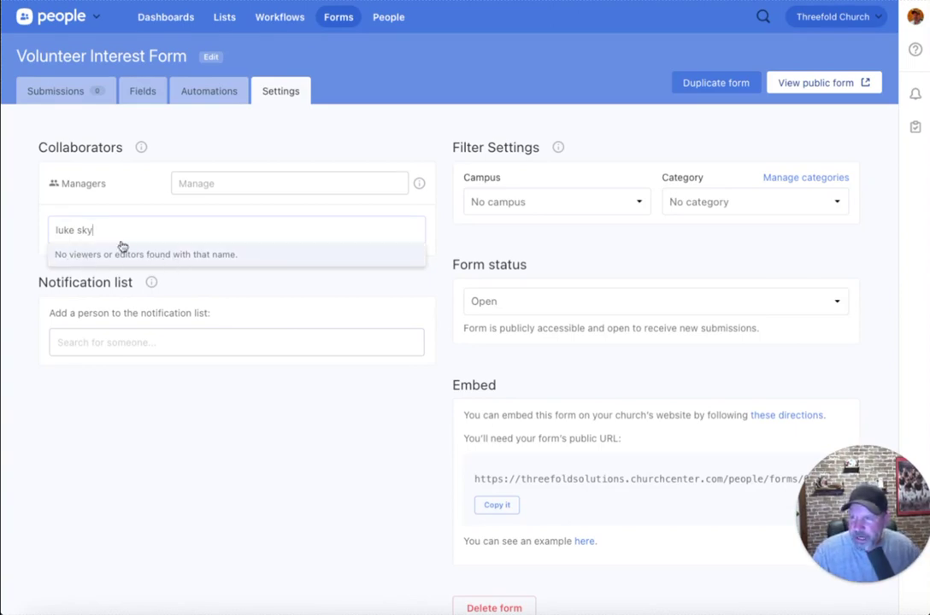
triple_click(97, 228)
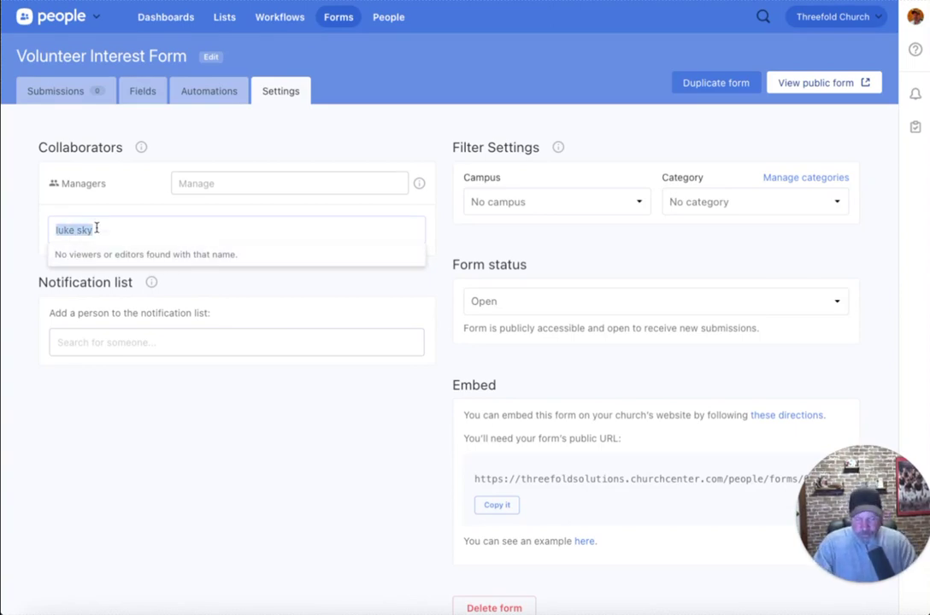
key("BackSpace")
type("threefold")
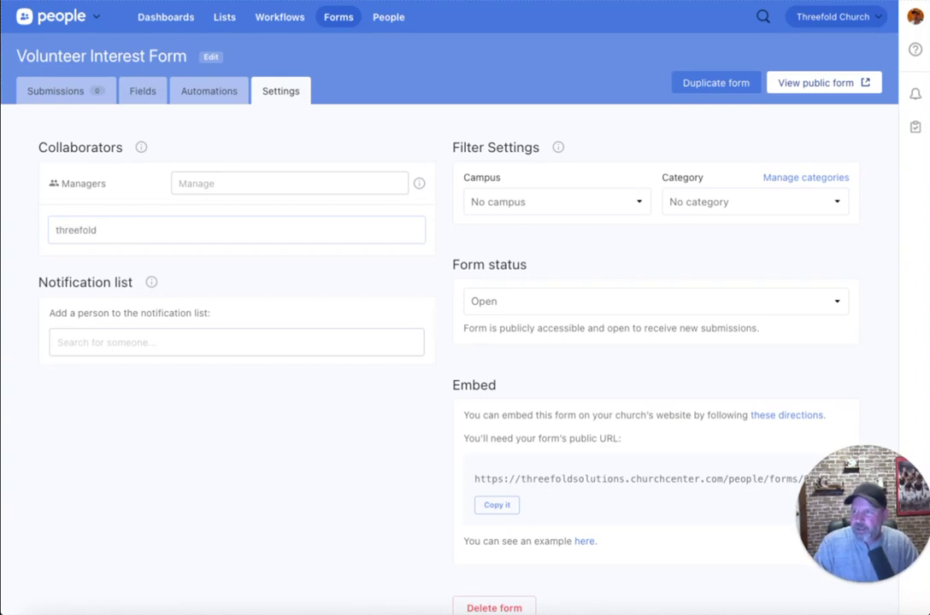
double_click(101, 229)
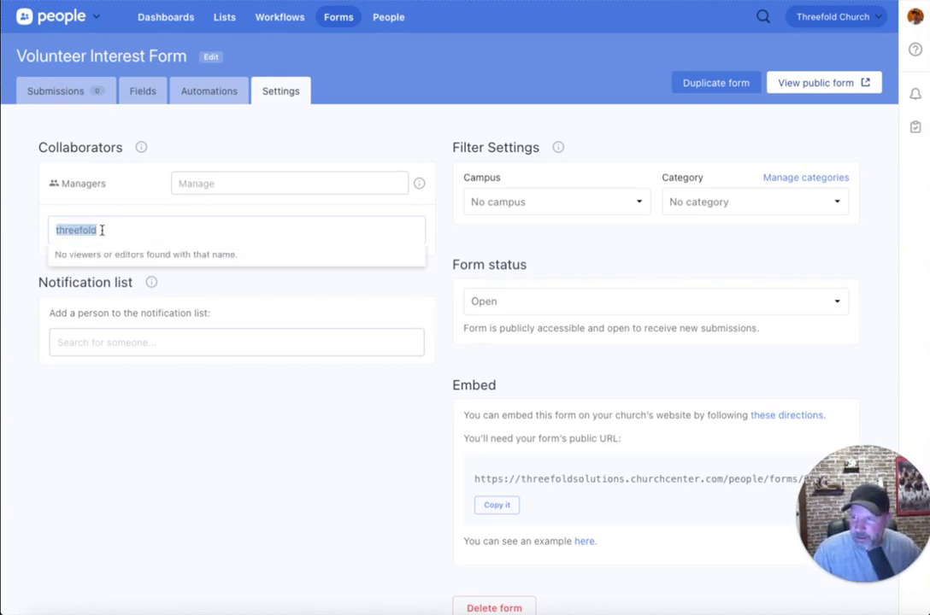
key("BackSpace")
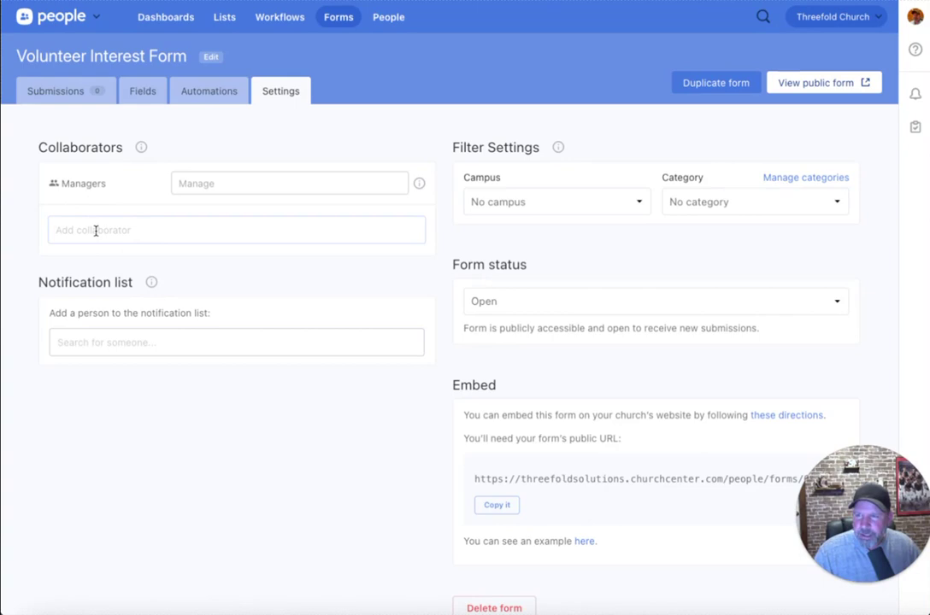
Step: Add the suggested person as a collaborator and change their permission to Manage
type("A")
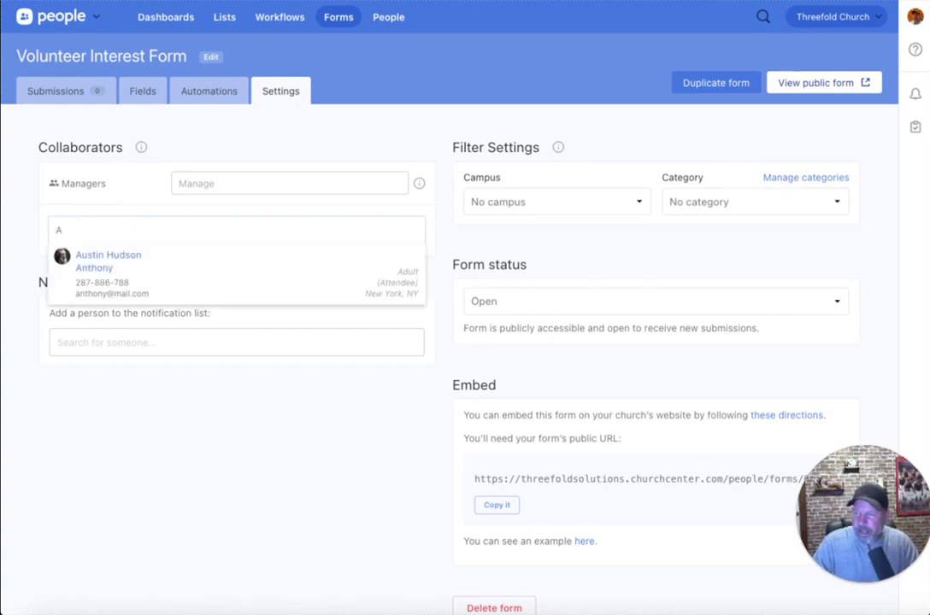
left_click(111, 270)
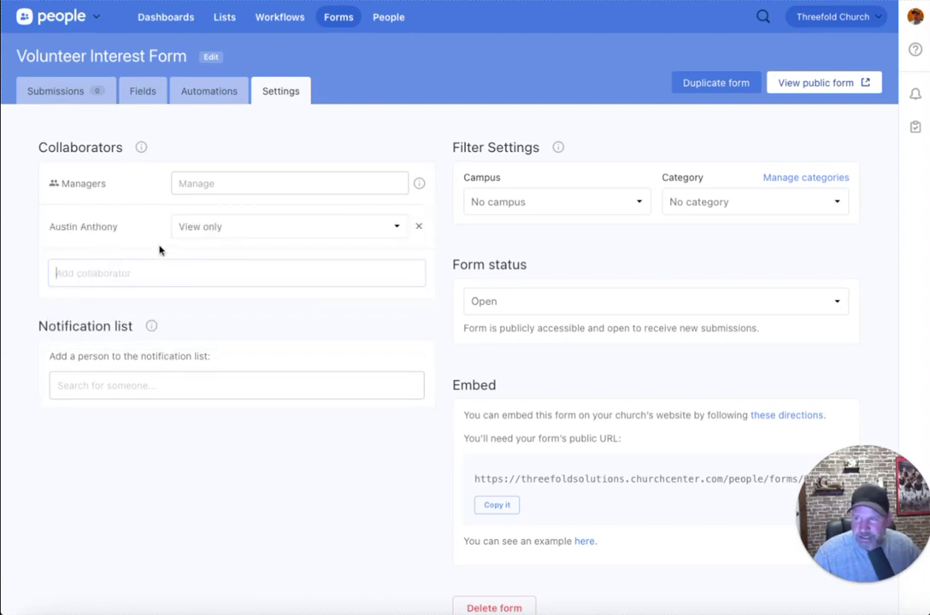
left_click(205, 227)
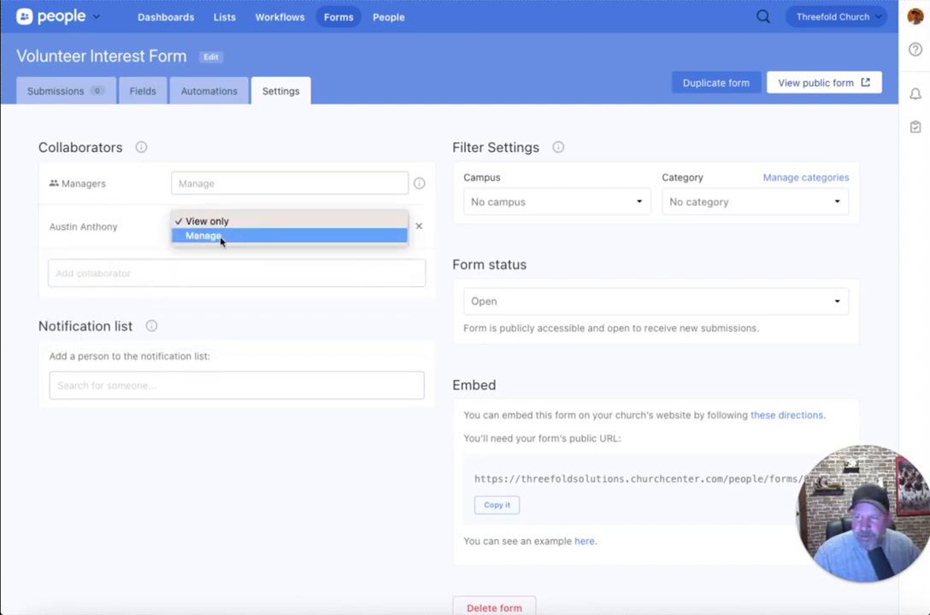
left_click(225, 237)
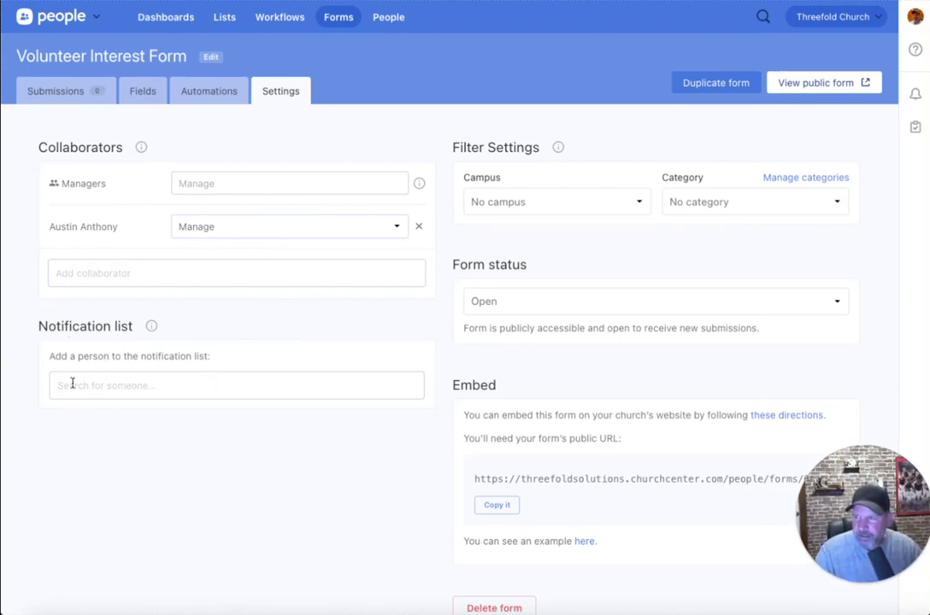
Step: Add a person to the form's notification list, then remove them again
left_click(120, 383)
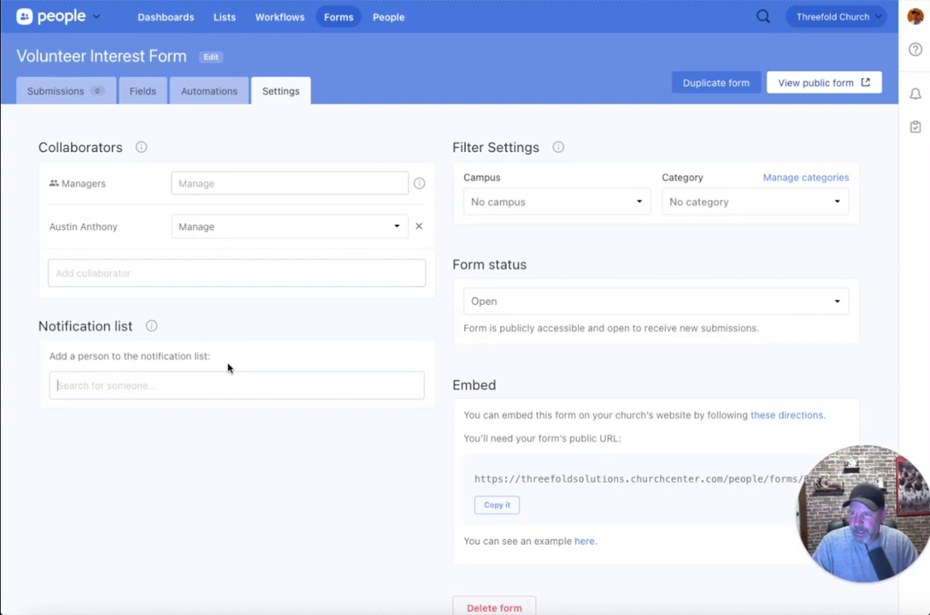
type("austin")
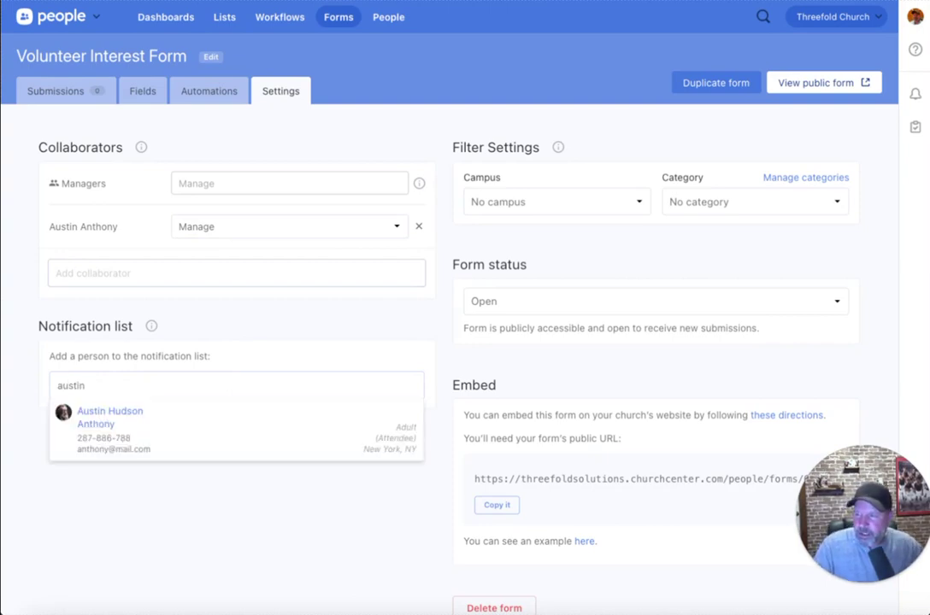
left_click(143, 421)
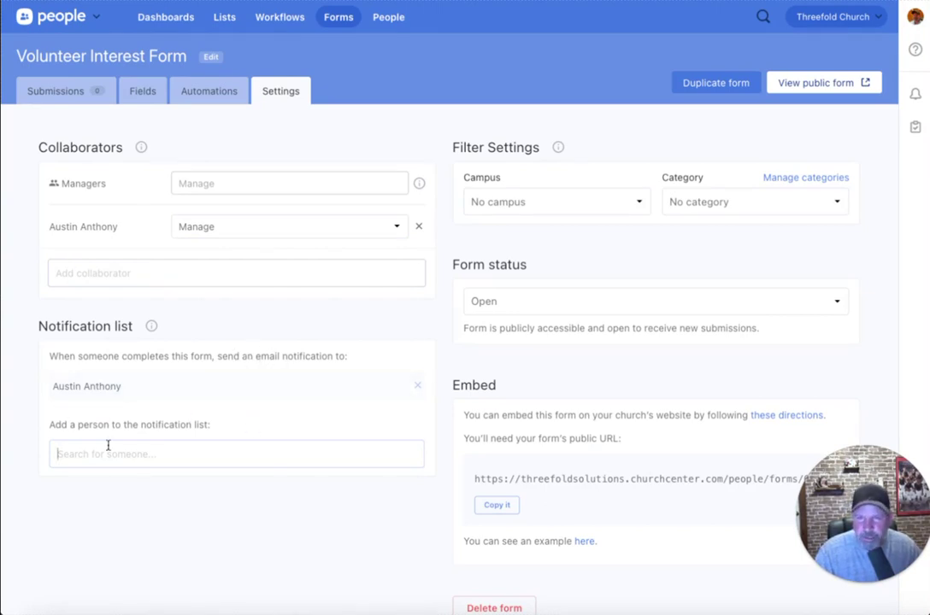
left_click(418, 388)
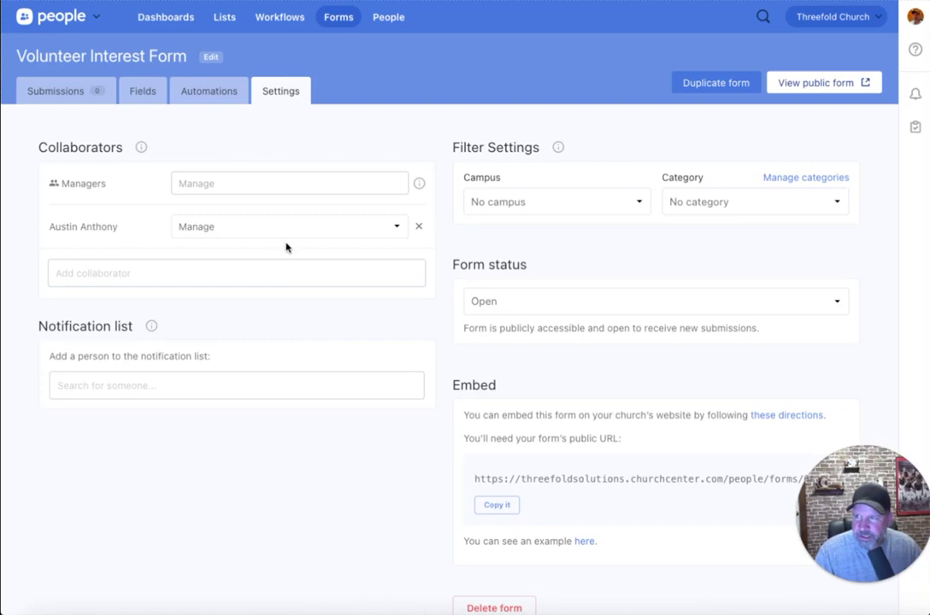
Step: View Submissions, then open the 'Intersted in Serving Where?' question on the Fields page for editing
left_click(86, 94)
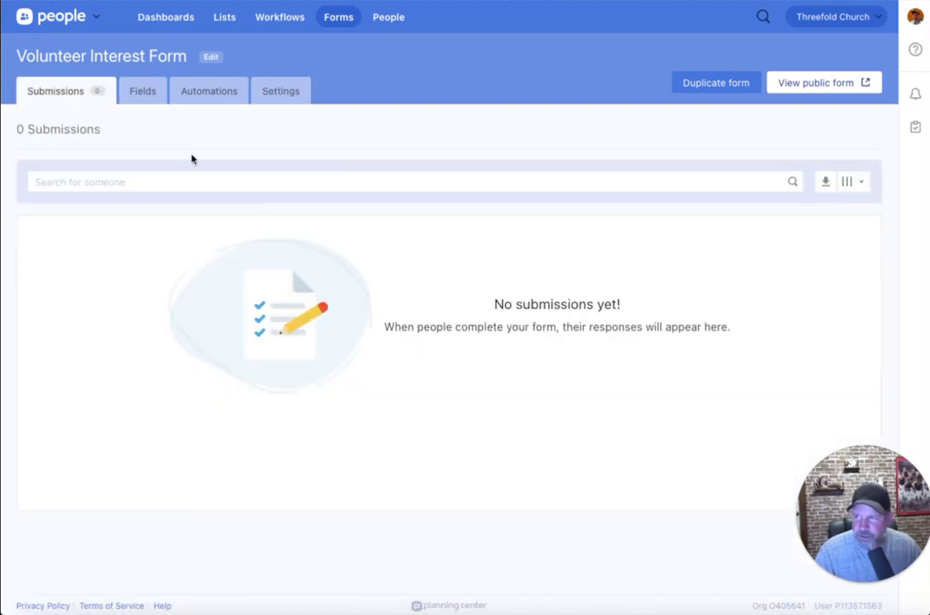
left_click(144, 89)
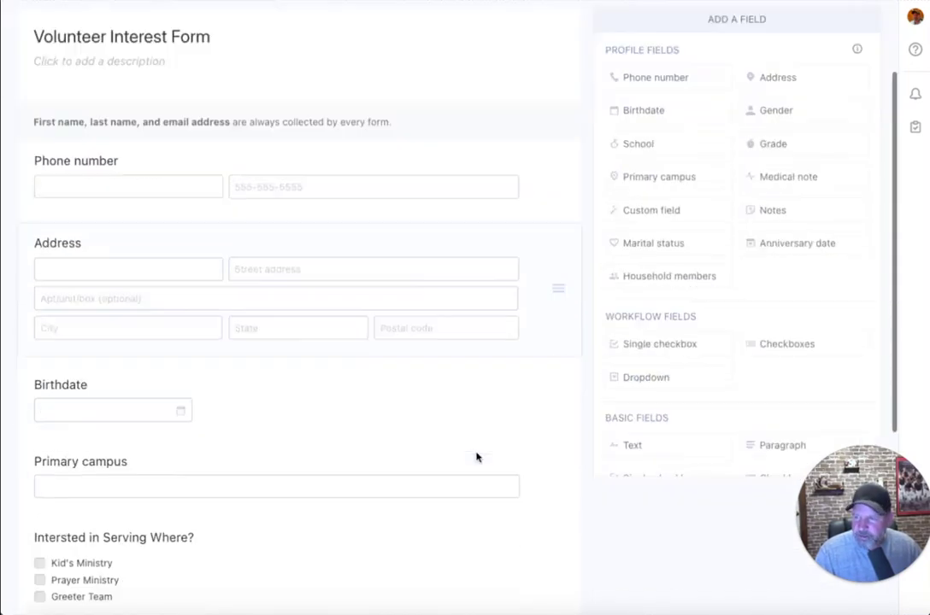
scroll(477, 457, "down", 4)
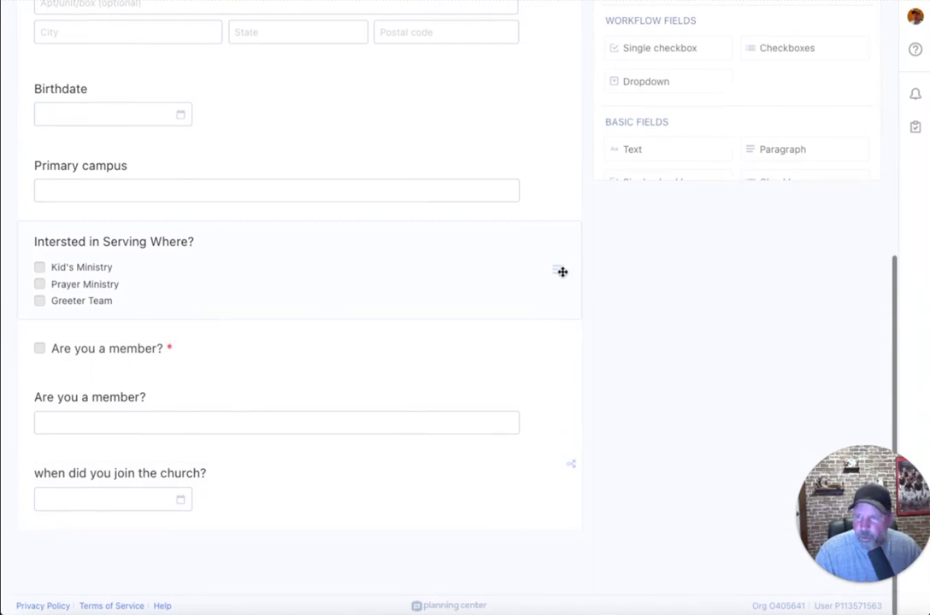
left_click(561, 270)
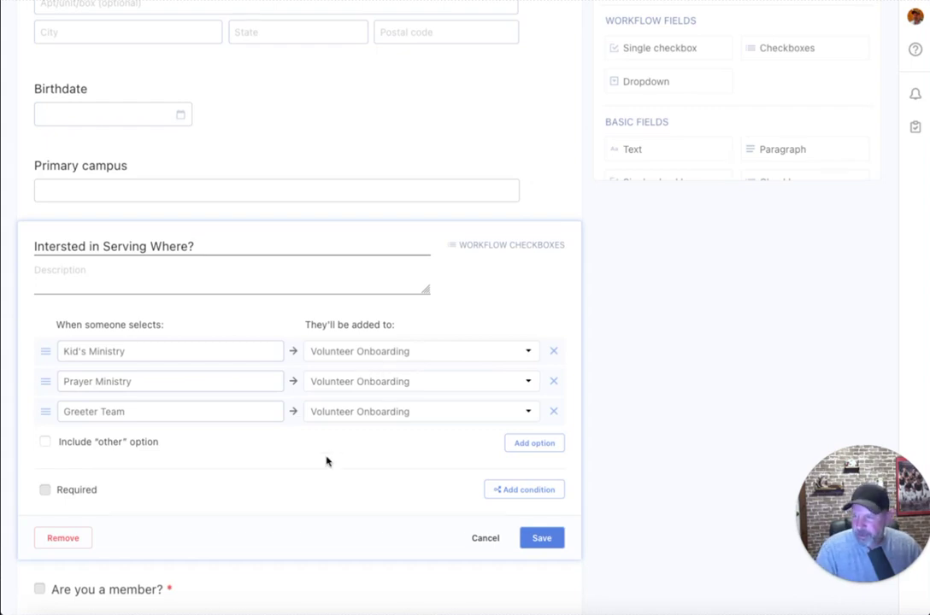
scroll(326, 466, "down", 3)
scroll(325, 477, "up", 7)
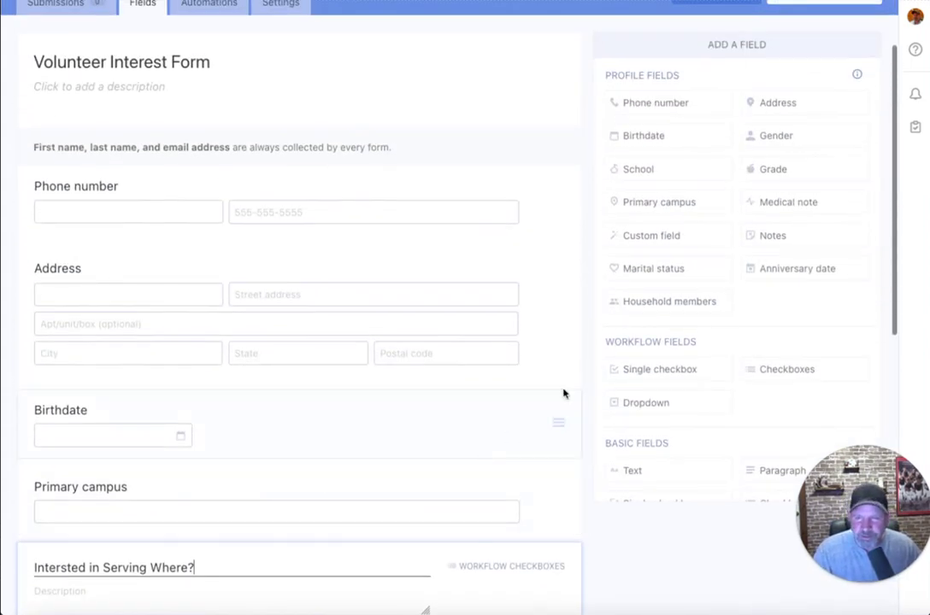
Step: Add custom-field question 'Are you baptised? If so please add the date:' linked to Important Dates › Baptism
left_click(627, 236)
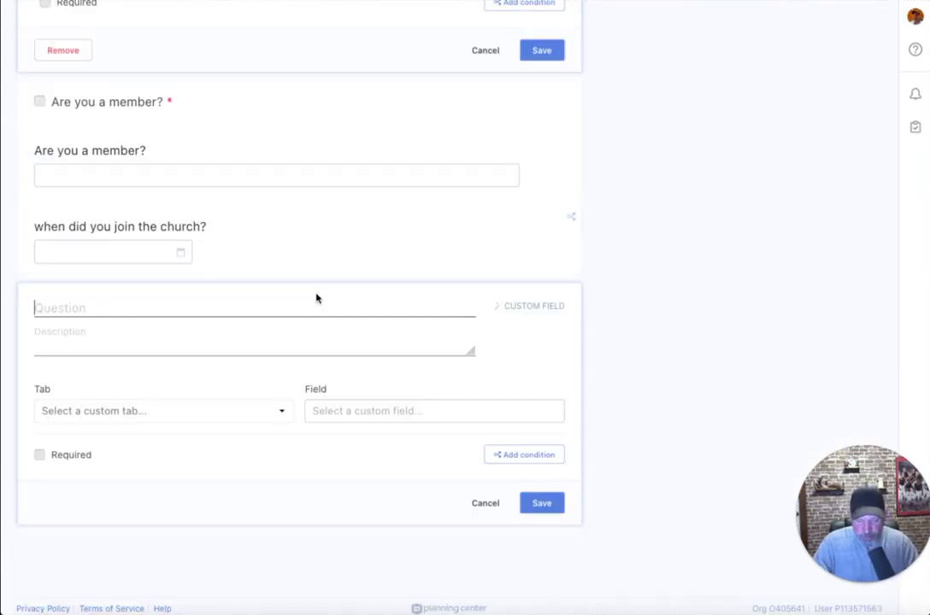
type("Are you")
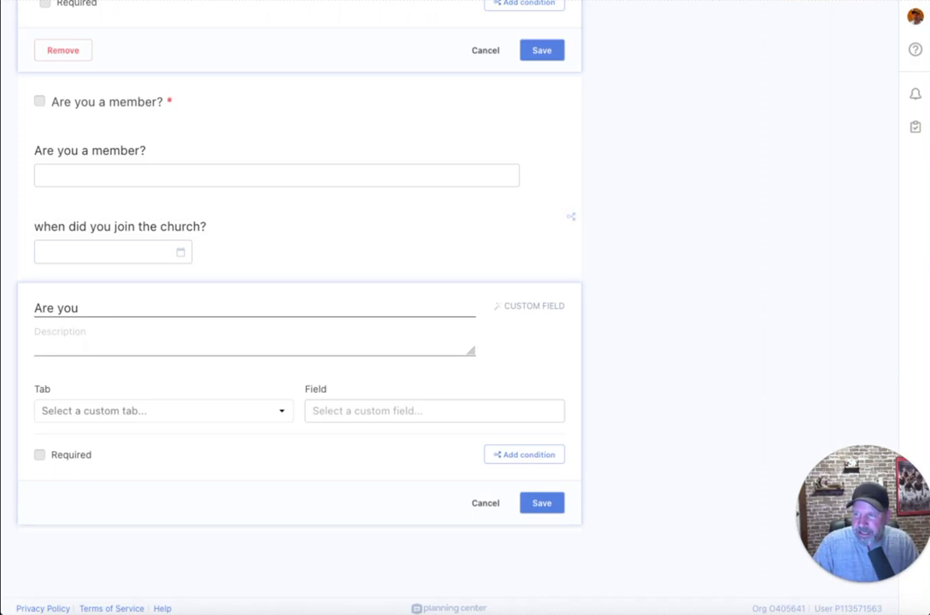
type("baptist")
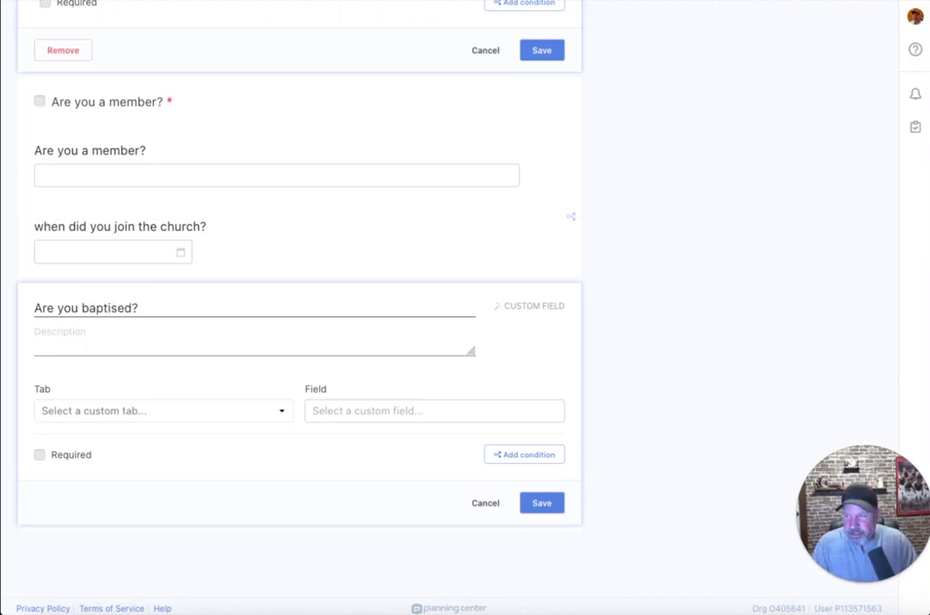
type(" If os p")
key("BackSpace")
key("BackSpace")
key("BackSpace")
key("BackSpace")
key("BackSpace")
type("so p")
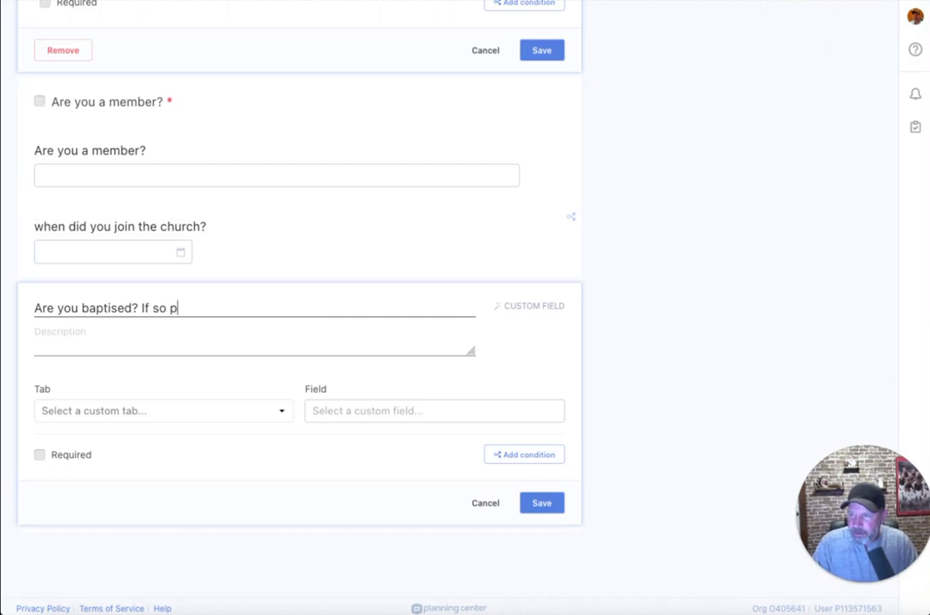
type("lease add the date:")
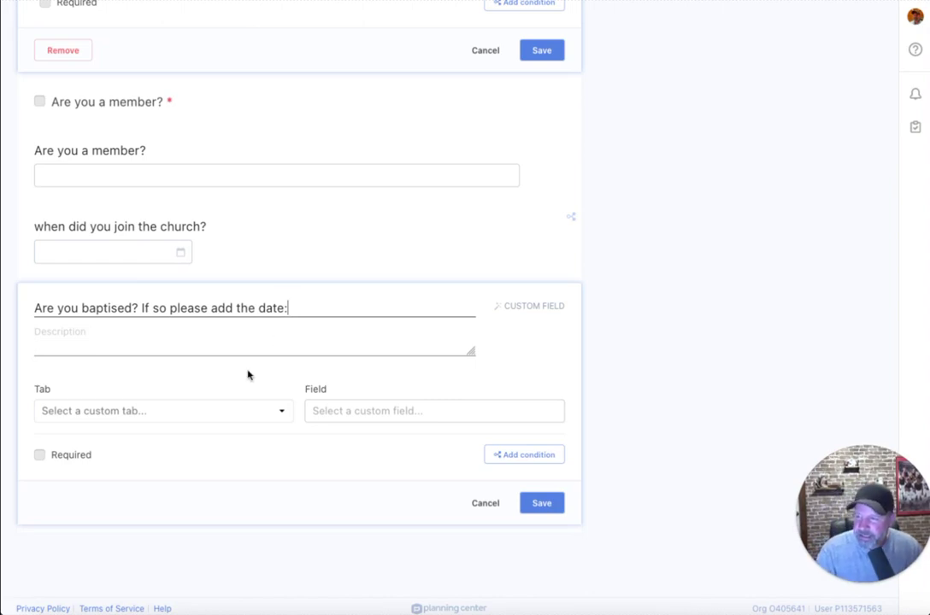
left_click(239, 411)
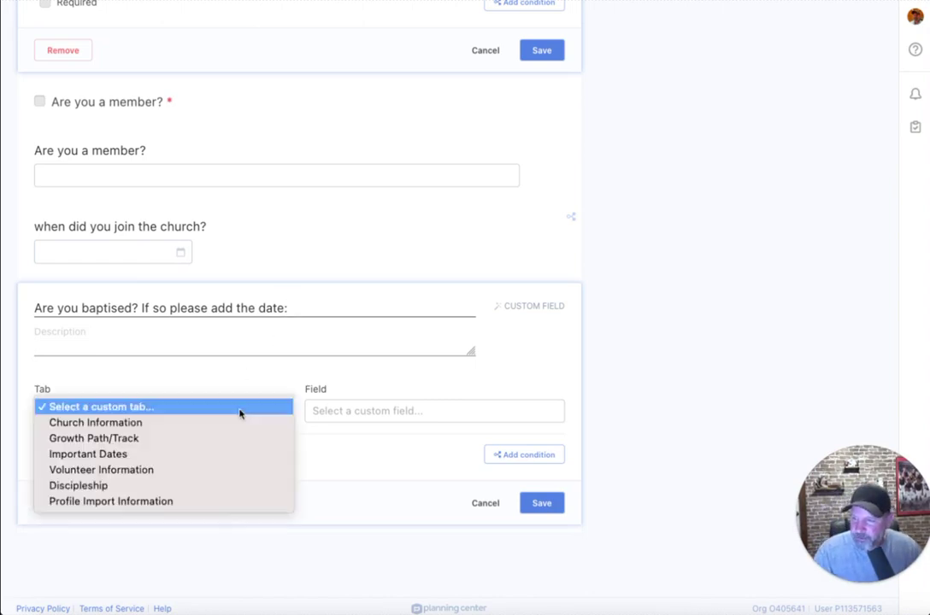
left_click(250, 454)
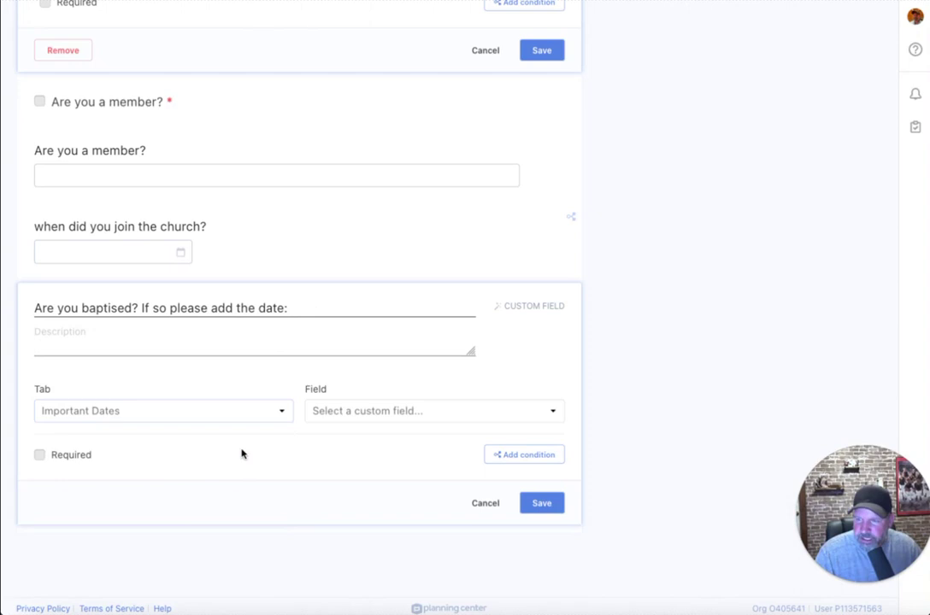
left_click(344, 413)
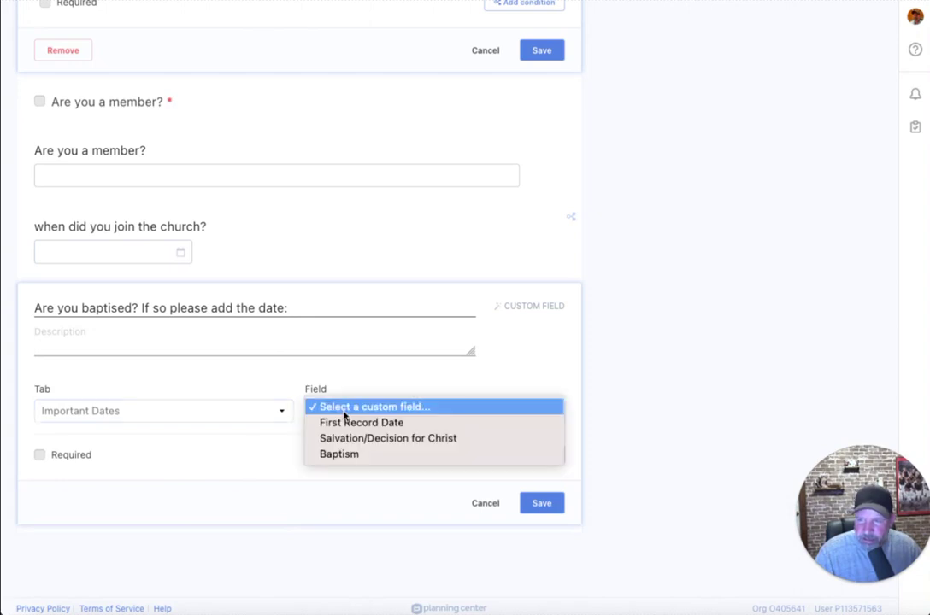
left_click(355, 456)
left_click(548, 506)
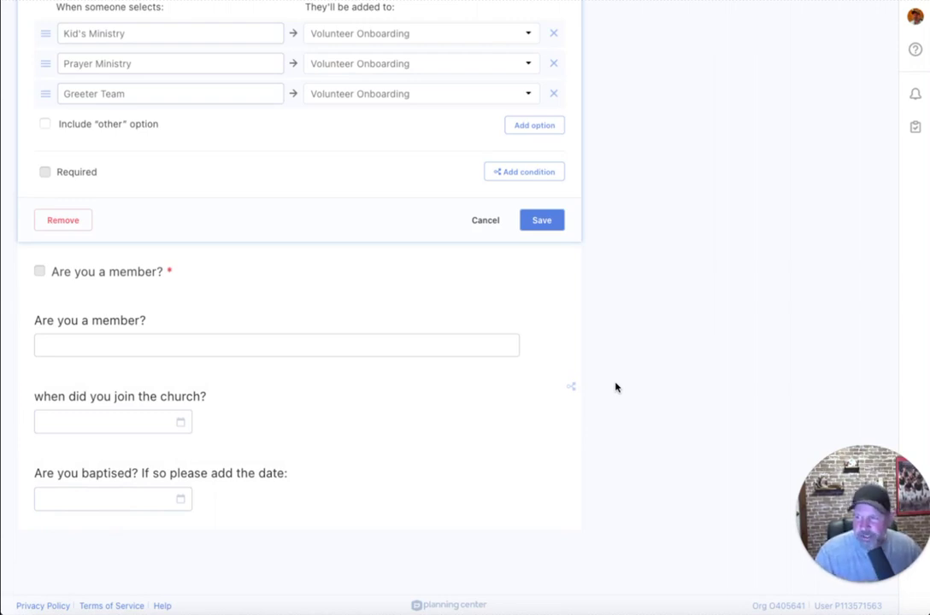
Step: Scroll up to the top of the Volunteer Interest Form, then back down through its fields
scroll(616, 387, "up", 15)
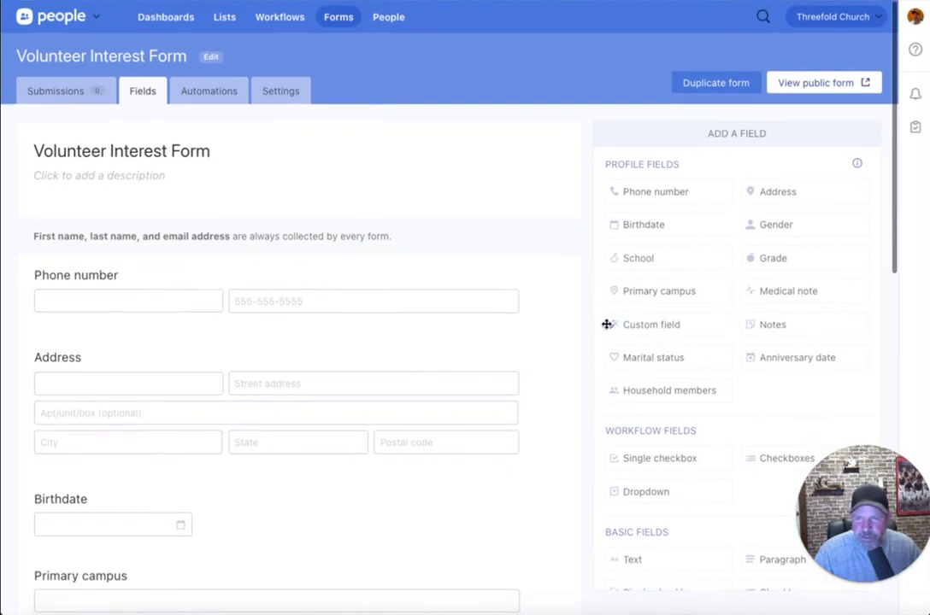
scroll(558, 356, "down", 1)
scroll(559, 356, "down", 1)
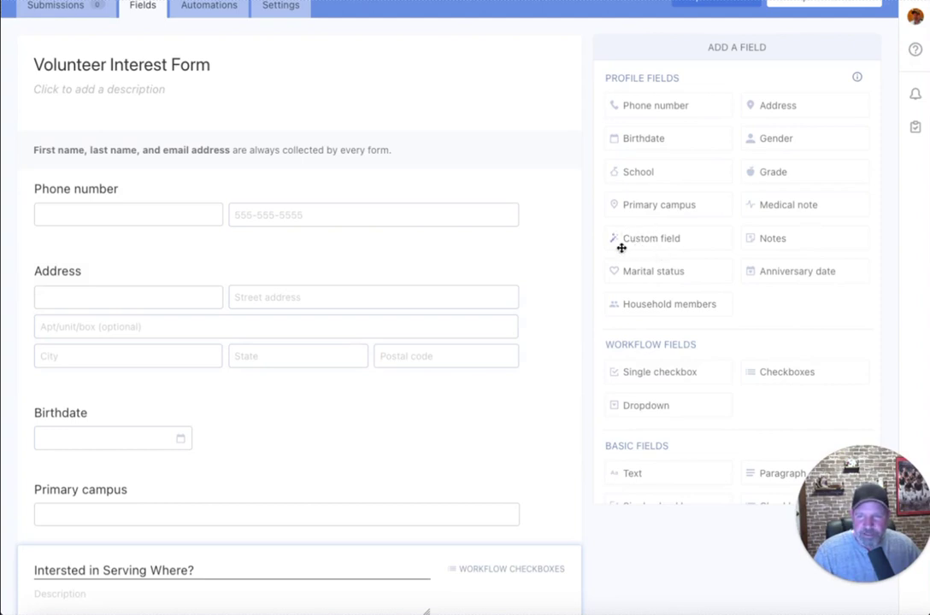
scroll(556, 418, "down", 2)
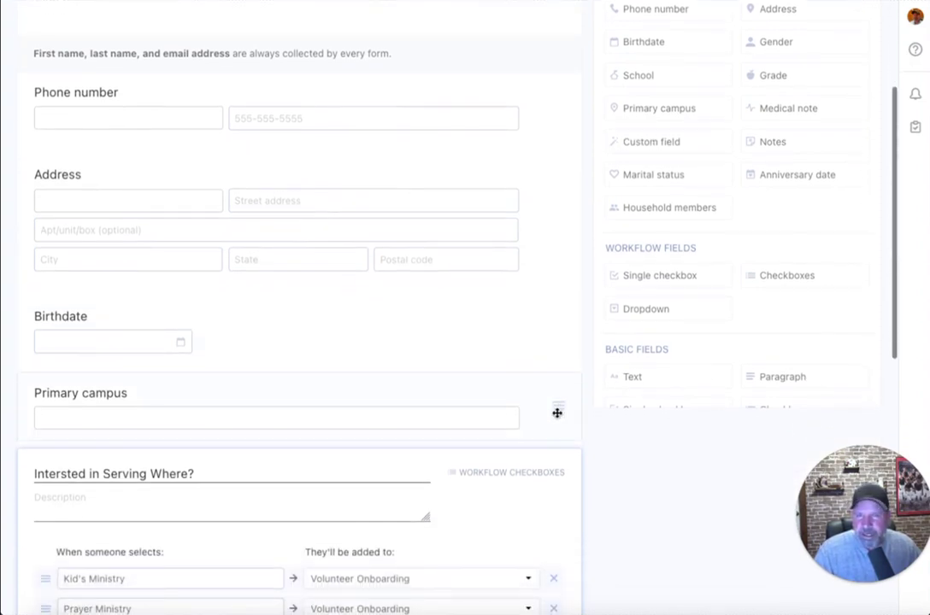
Step: Add a notes question 'Do you have a prayer request' that files answers under Prayer Requests notes
left_click(767, 143)
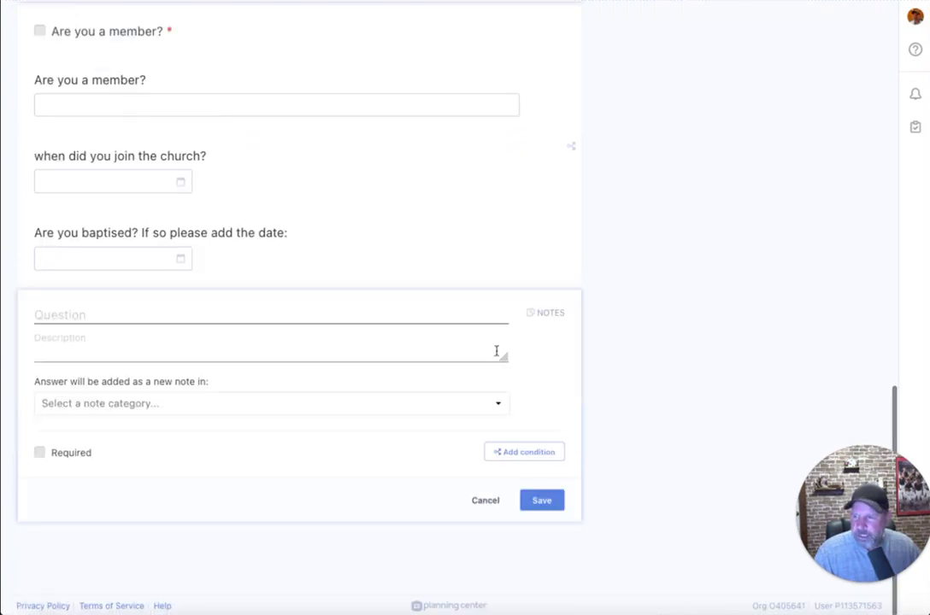
left_click(235, 311)
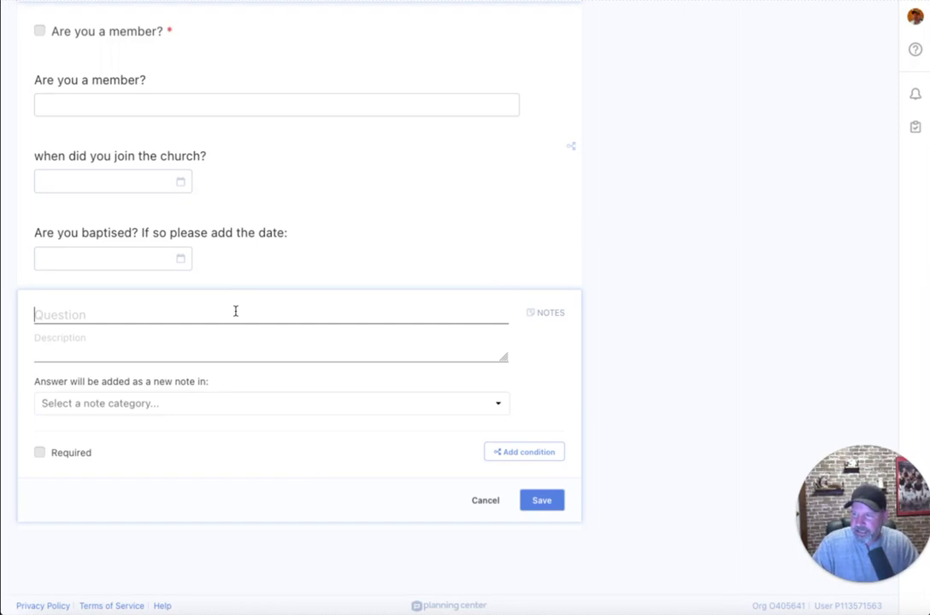
type("Do you have a p")
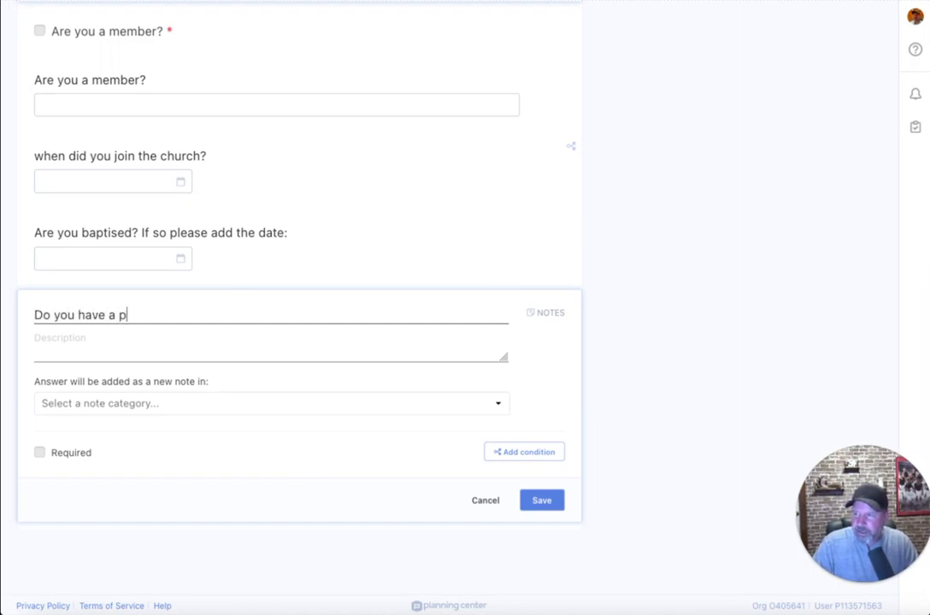
type("rayer request")
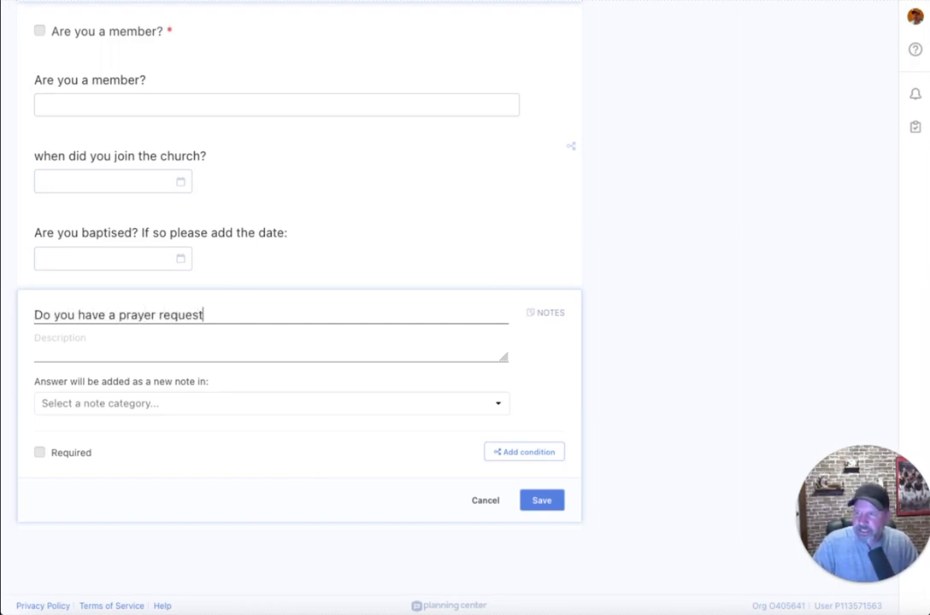
left_click(119, 406)
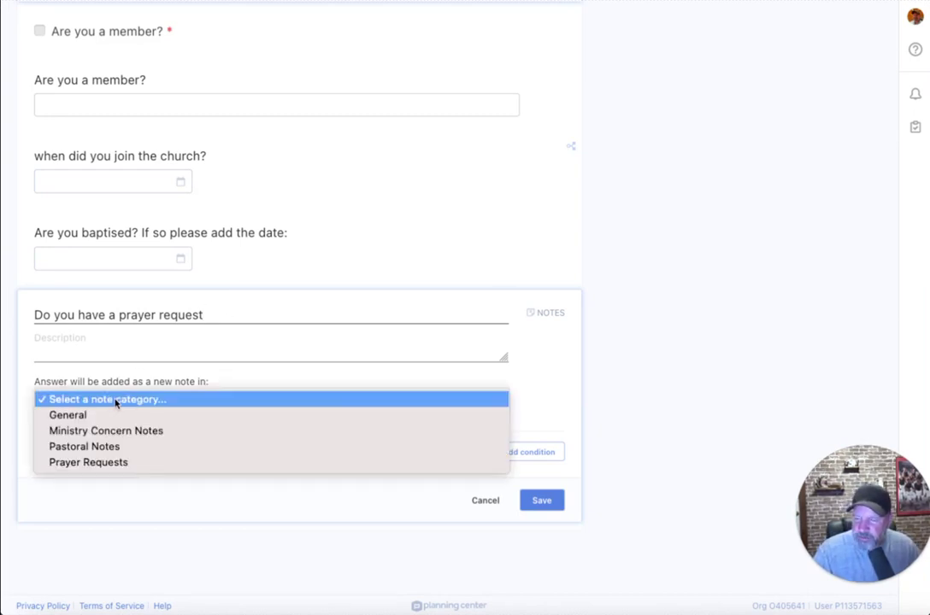
left_click(100, 462)
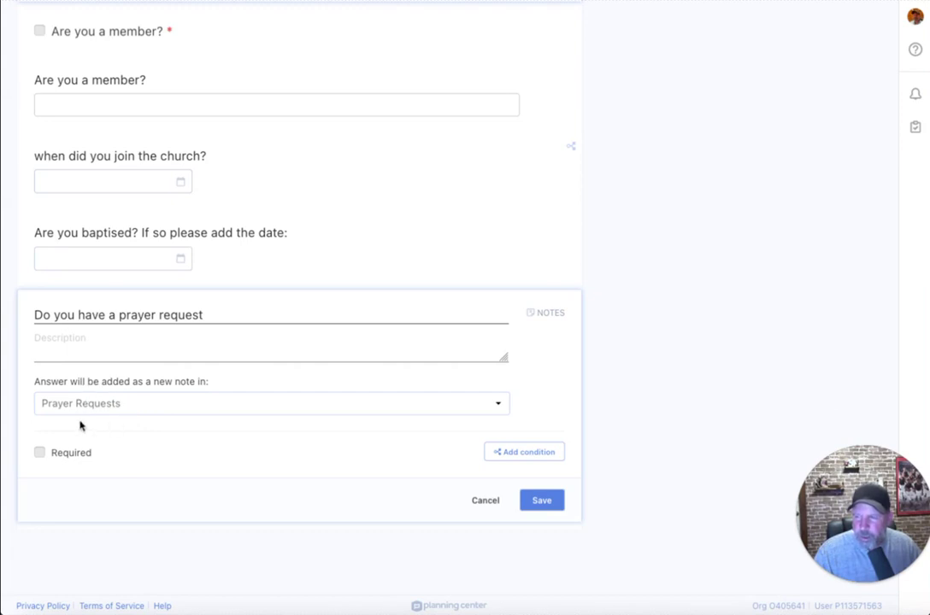
left_click(543, 502)
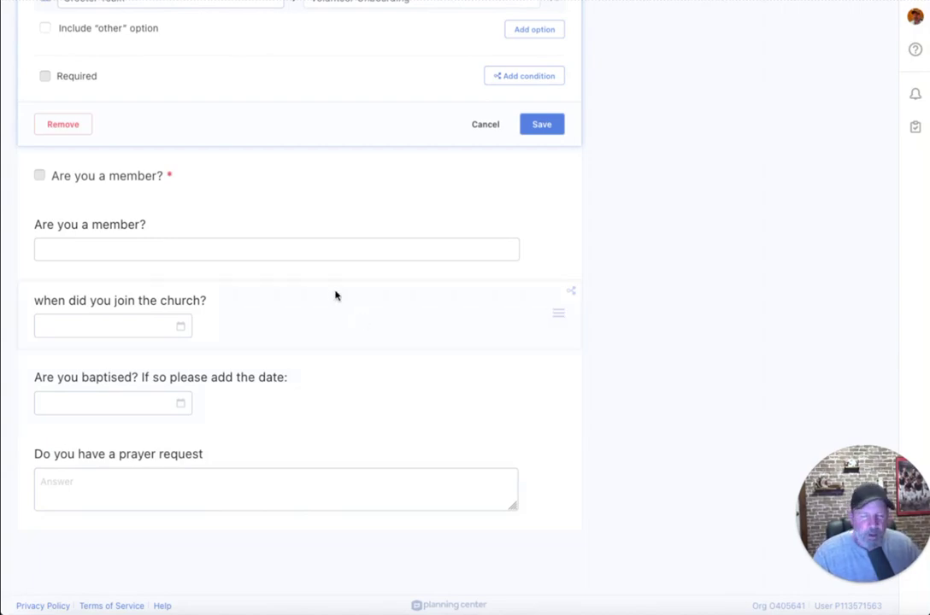
Step: Go to the Volunteer Interest Form's Automations page, showing 0 active automations
scroll(312, 253, "up", 15)
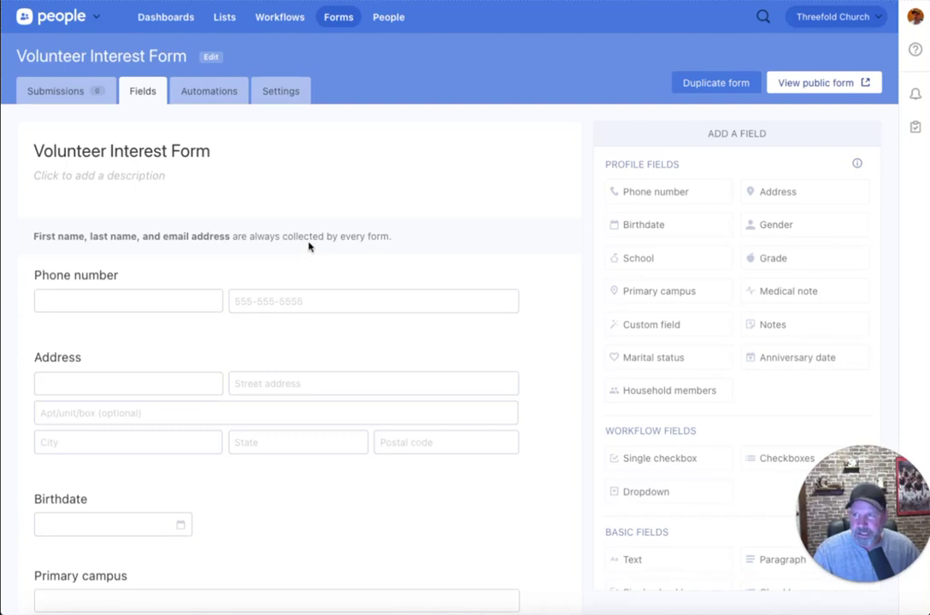
left_click(214, 92)
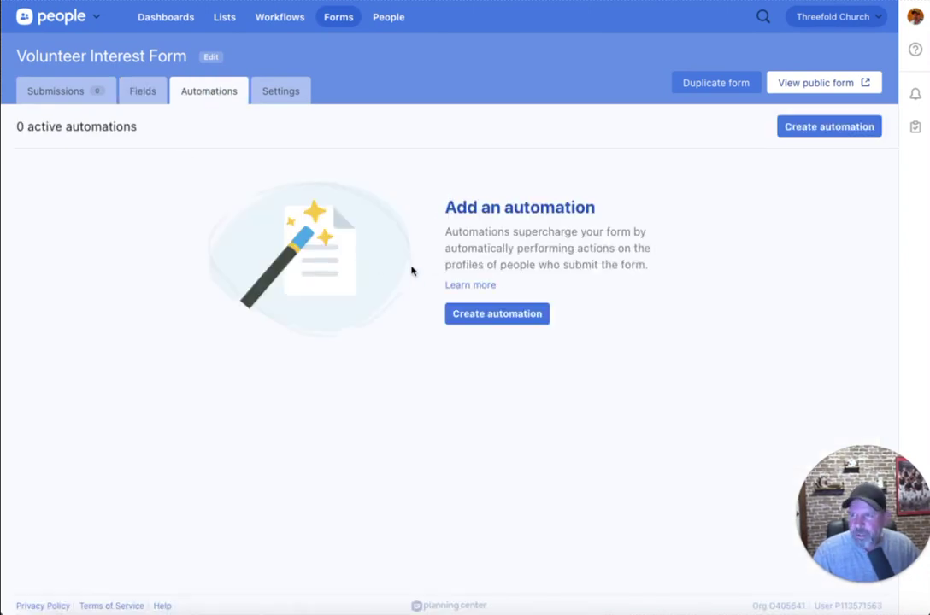
Step: Start a new automation, leaving the trigger unchanged and keeping People as the action's app
left_click(466, 317)
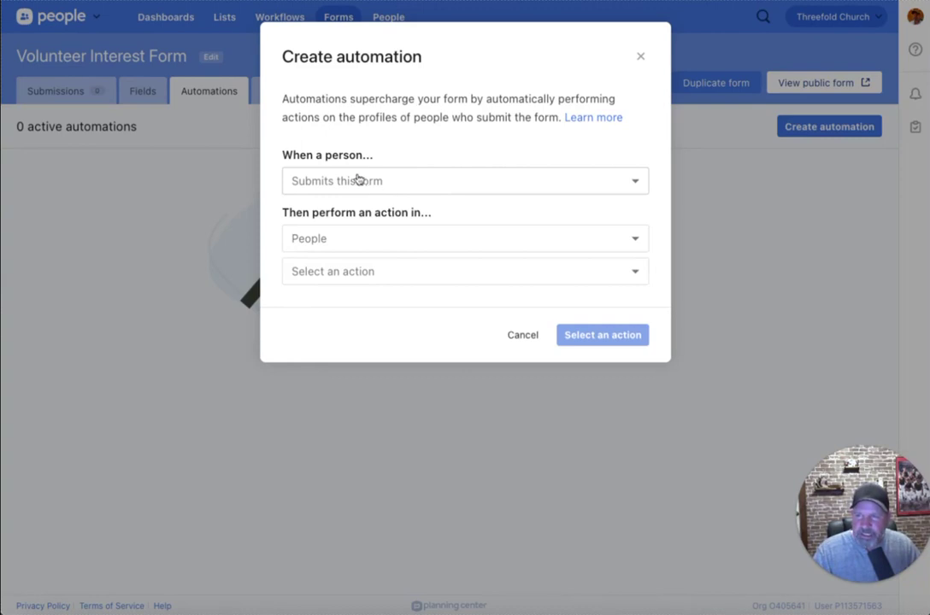
left_click(386, 180)
left_click(386, 180)
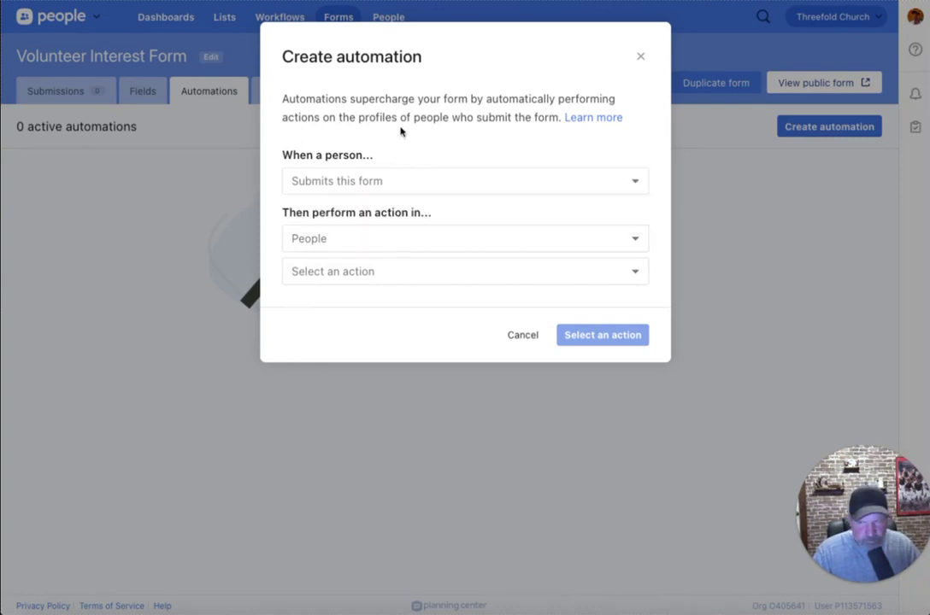
left_click(350, 245)
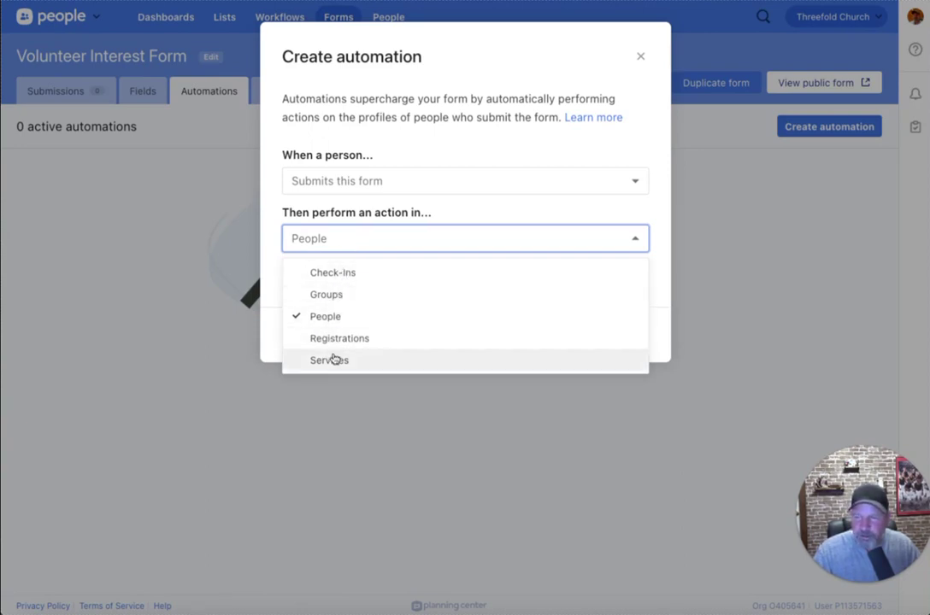
left_click(342, 319)
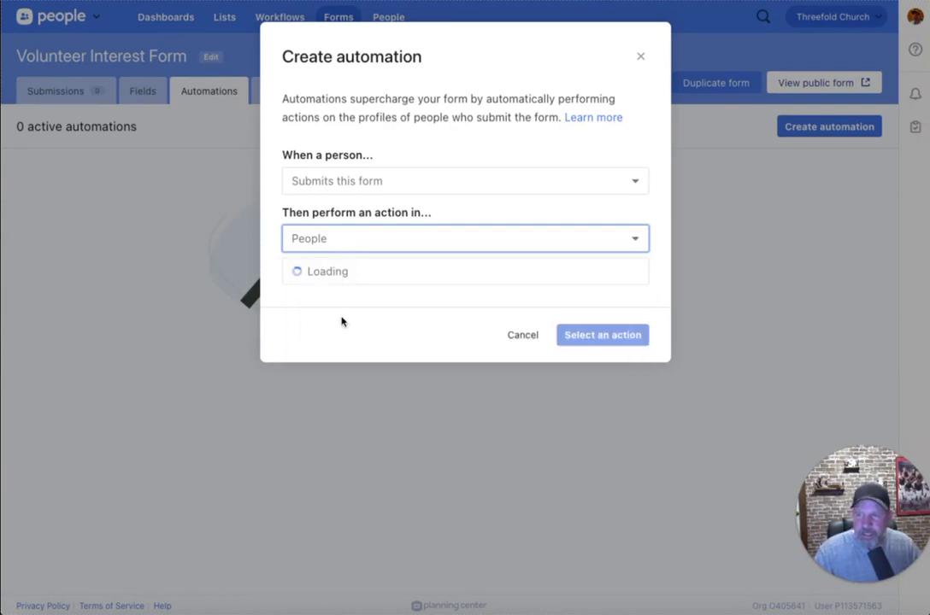
Step: Set the action to send the Happy Birthday Email from Threefold Church! template
left_click(363, 272)
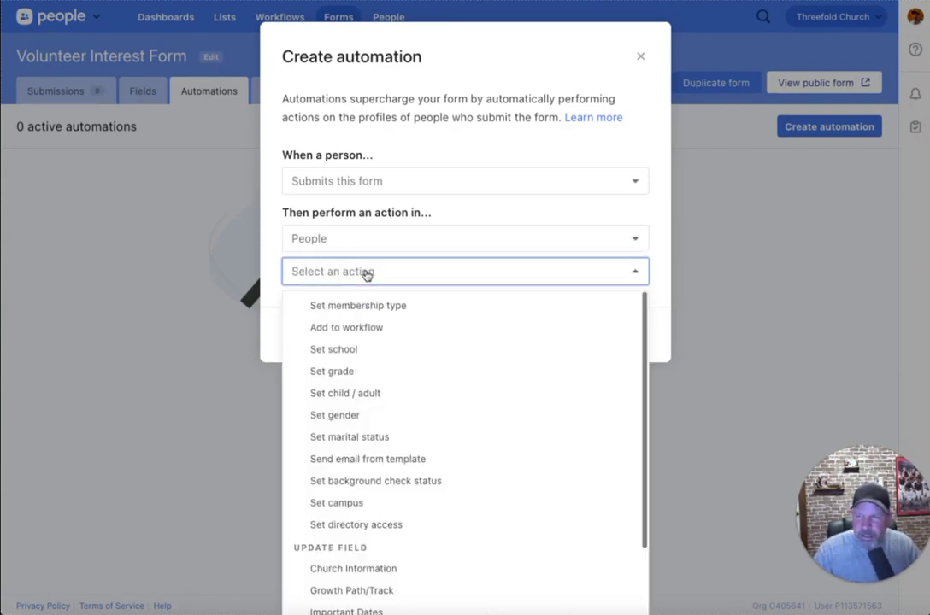
left_click(396, 461)
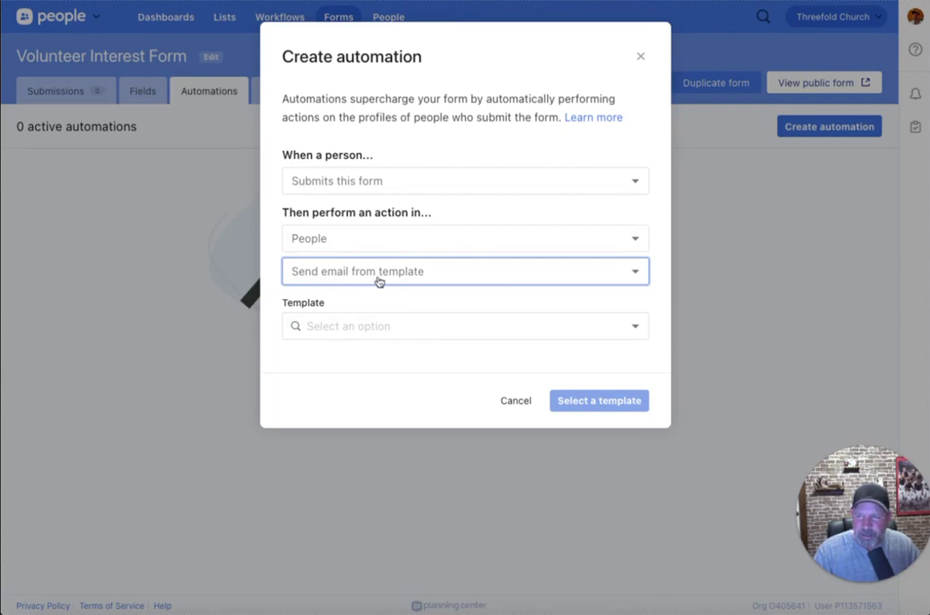
left_click(367, 325)
left_click(380, 360)
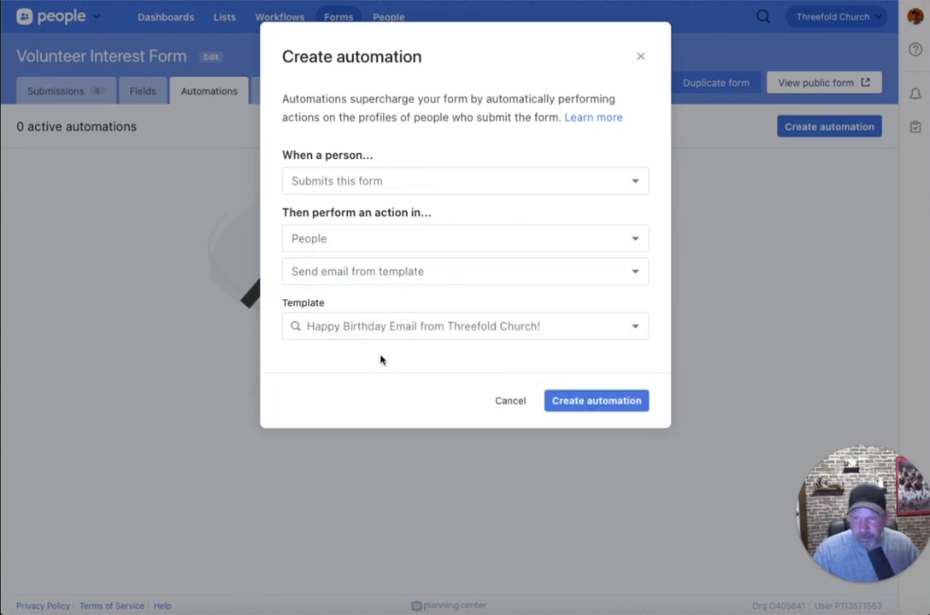
left_click(345, 320)
left_click(348, 393)
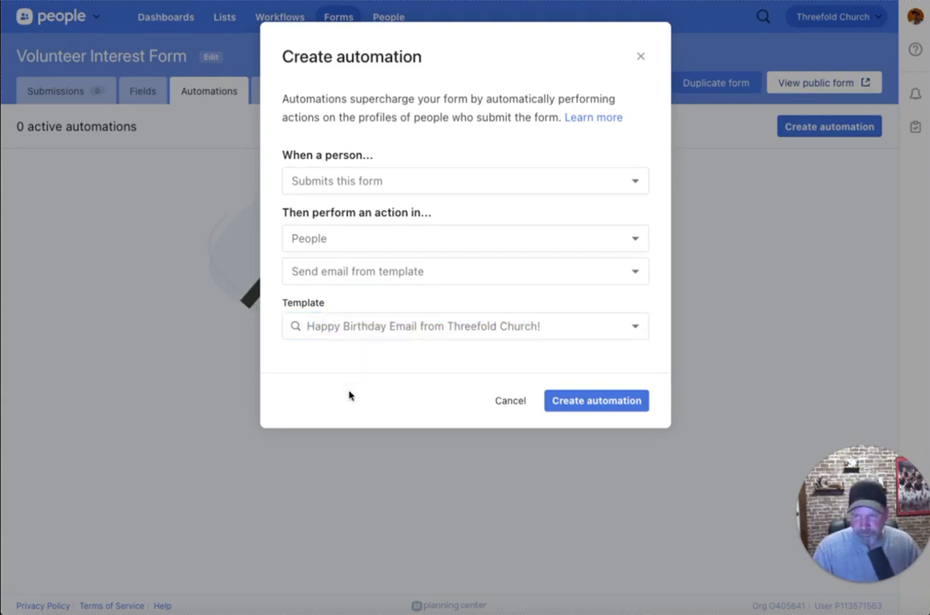
Step: Switch the People action to Add to workflow
left_click(348, 239)
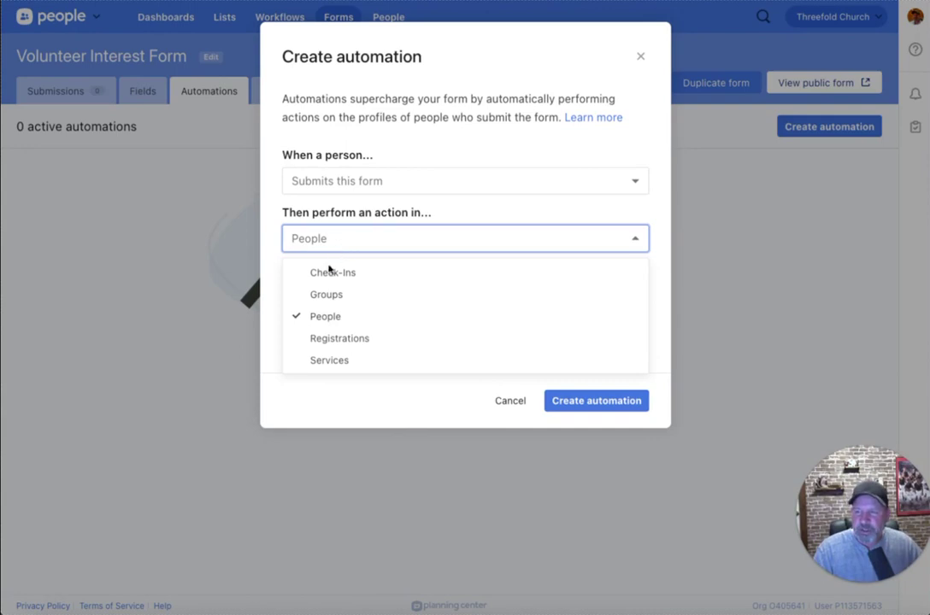
left_click(309, 316)
left_click(368, 273)
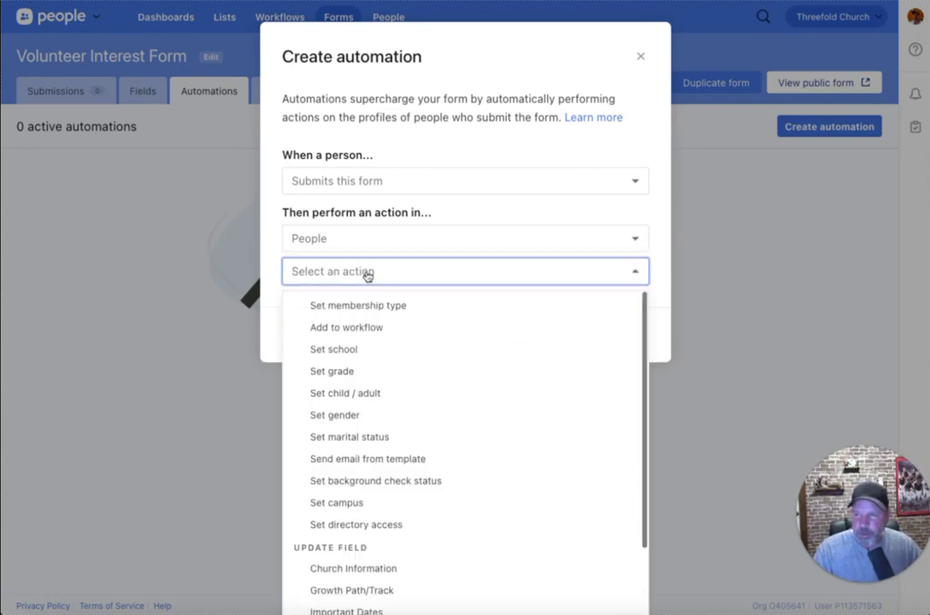
left_click(370, 327)
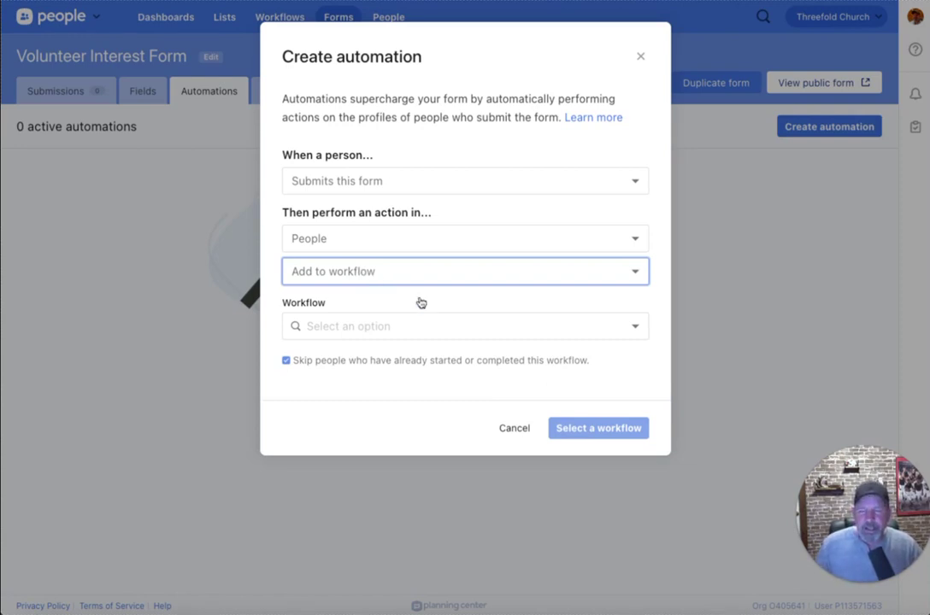
Step: Compare actions under Check-Ins, Groups, Registrations and Services, then cancel the automation draft
left_click(381, 249)
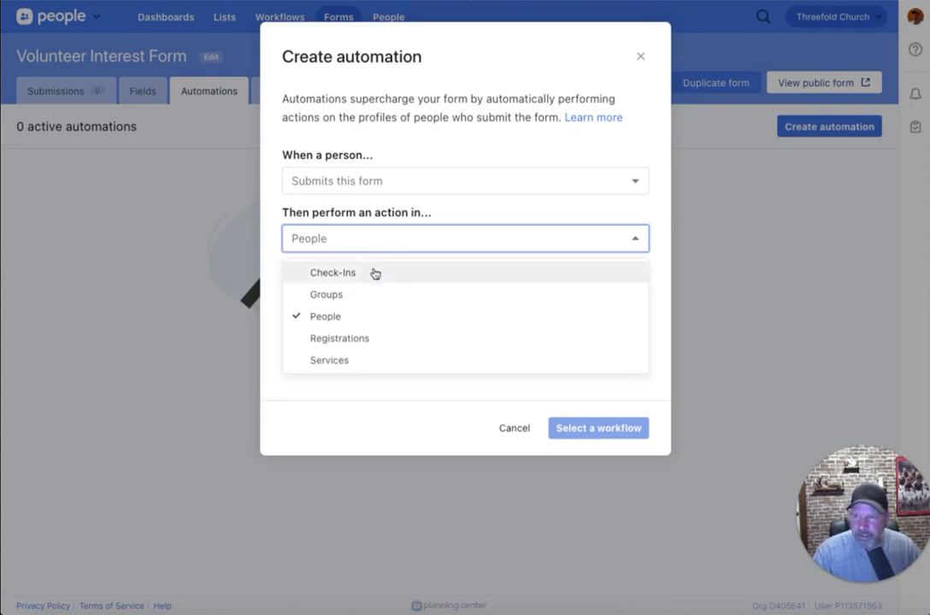
left_click(376, 272)
left_click(381, 242)
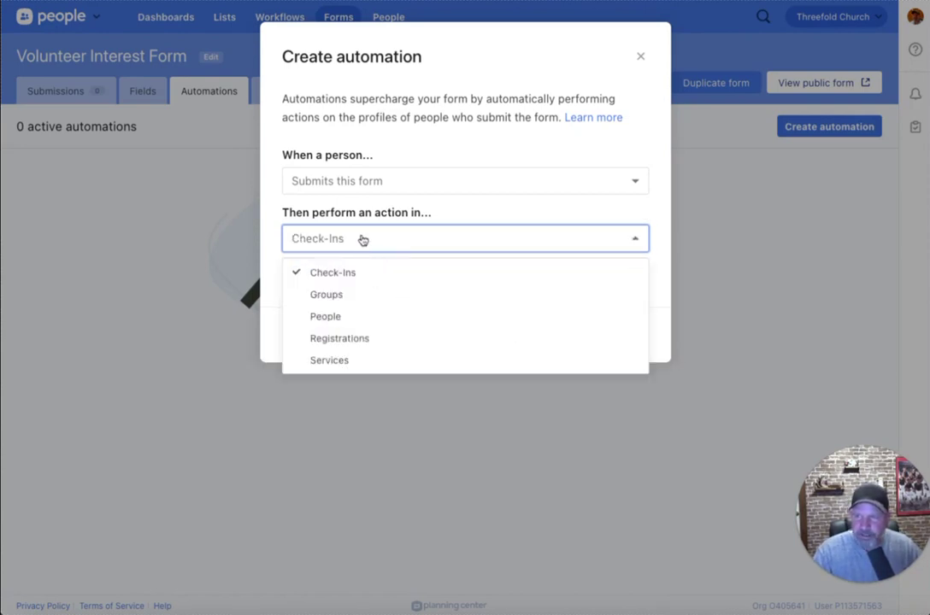
left_click(344, 294)
left_click(357, 244)
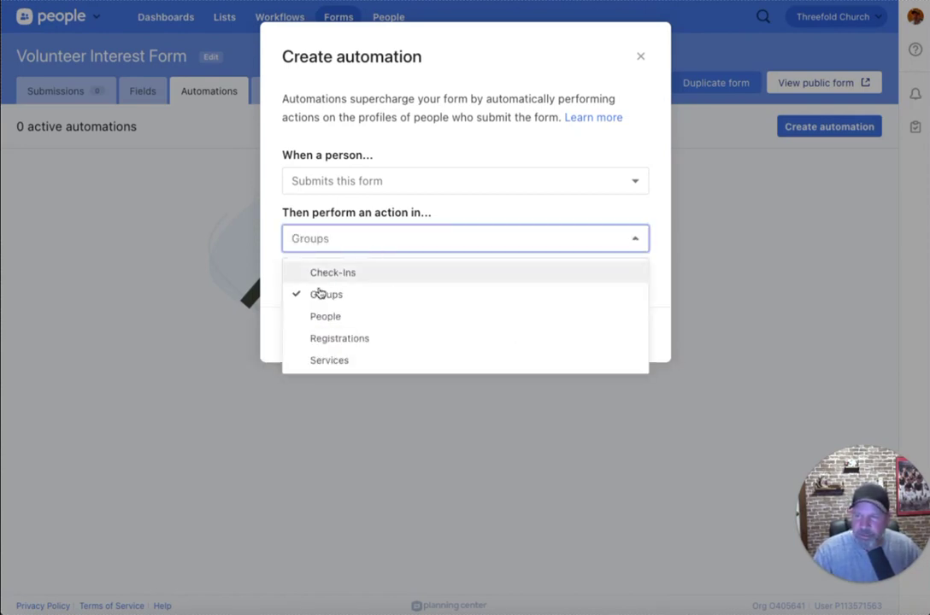
left_click(370, 337)
left_click(399, 250)
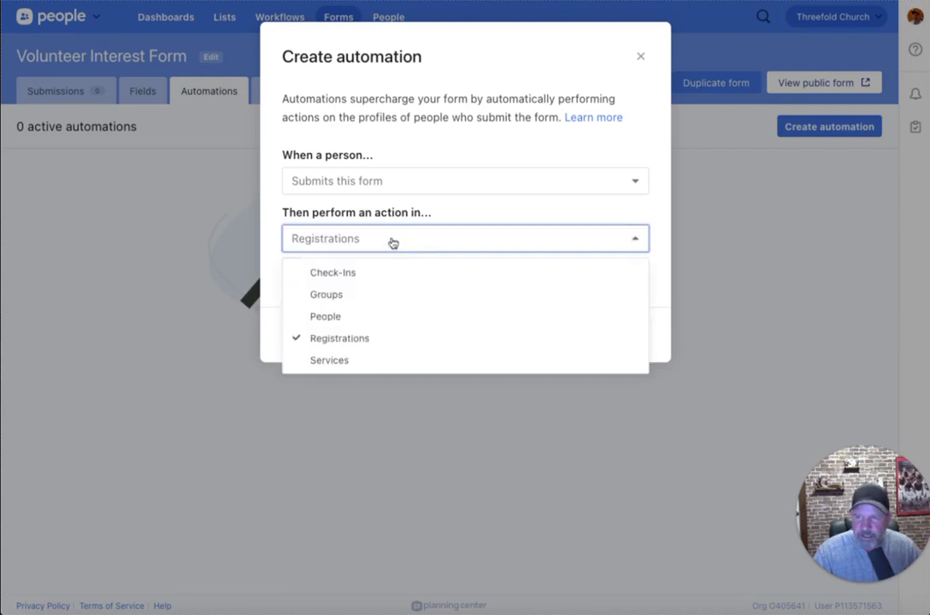
left_click(343, 271)
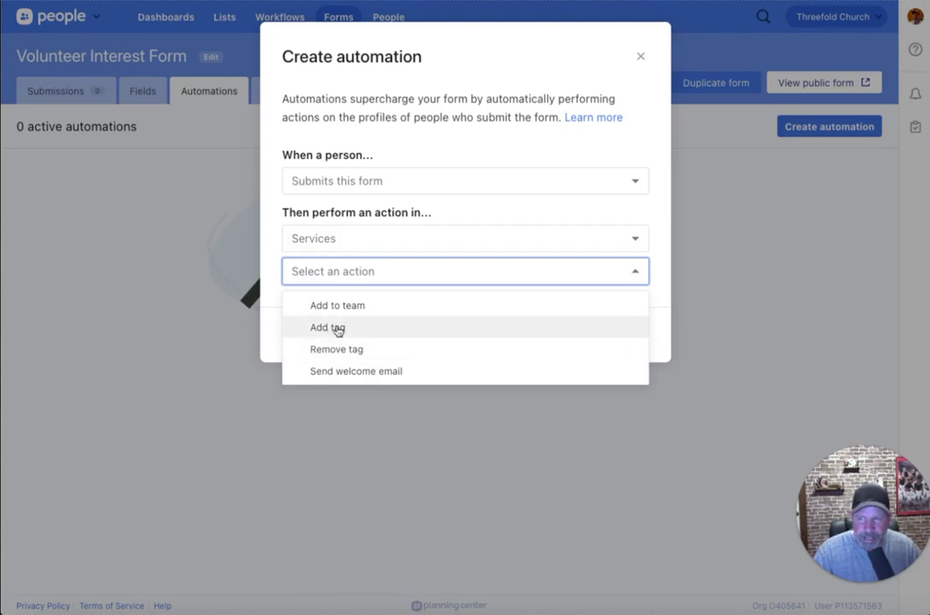
left_click(344, 212)
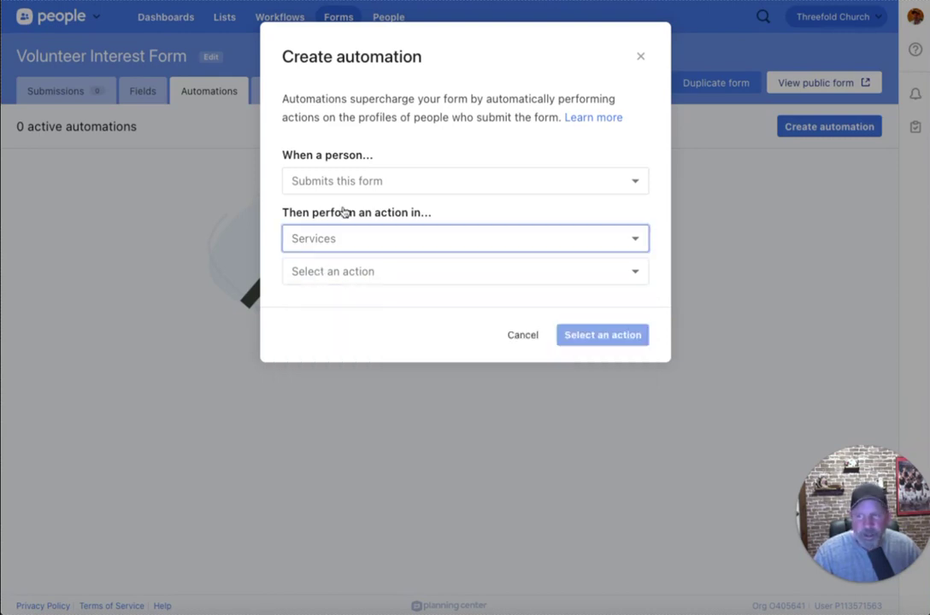
left_click(521, 335)
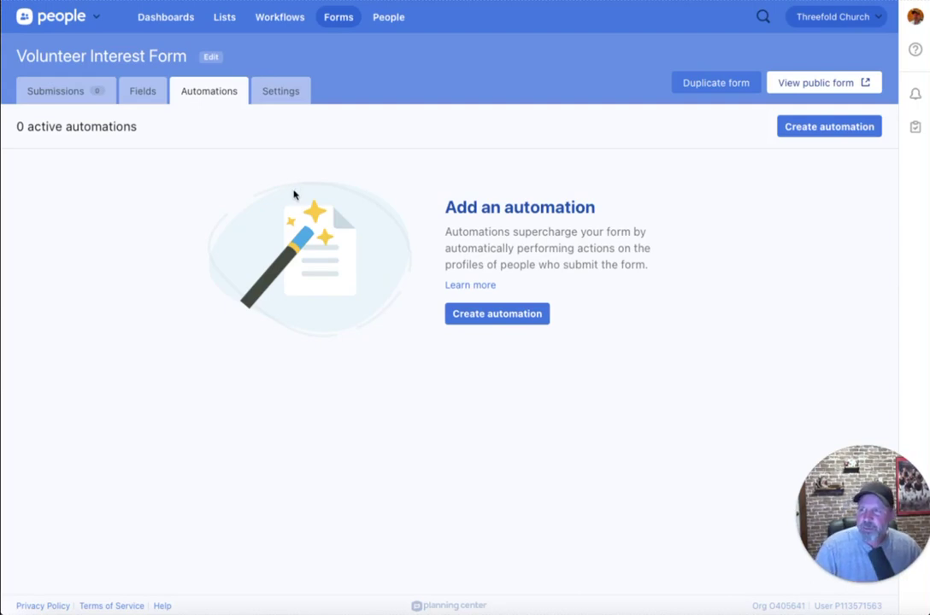
Step: Return to the Fields page and review the Phone number, Address, Birthdate and Primary campus fields
left_click(138, 91)
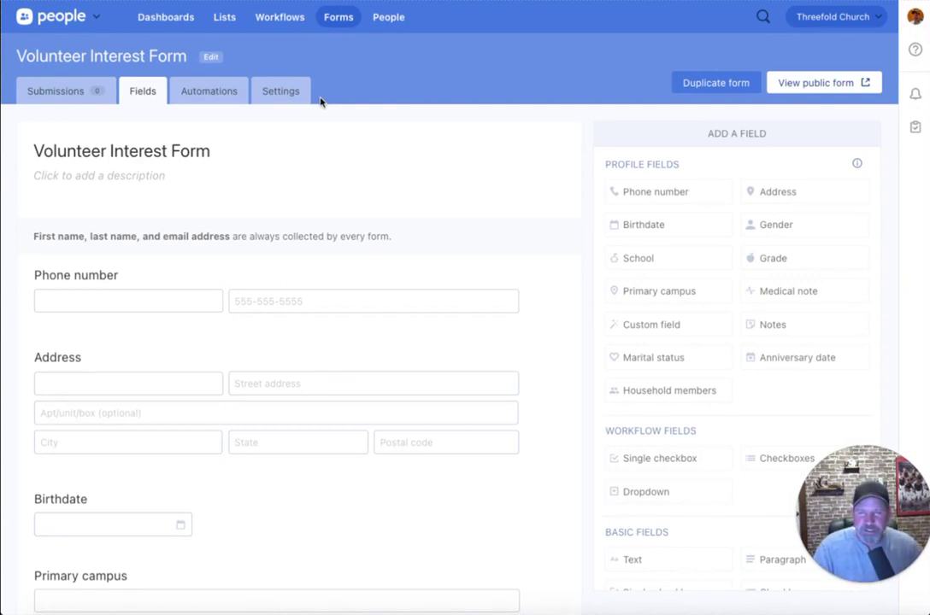
scroll(451, 333, "down", 1)
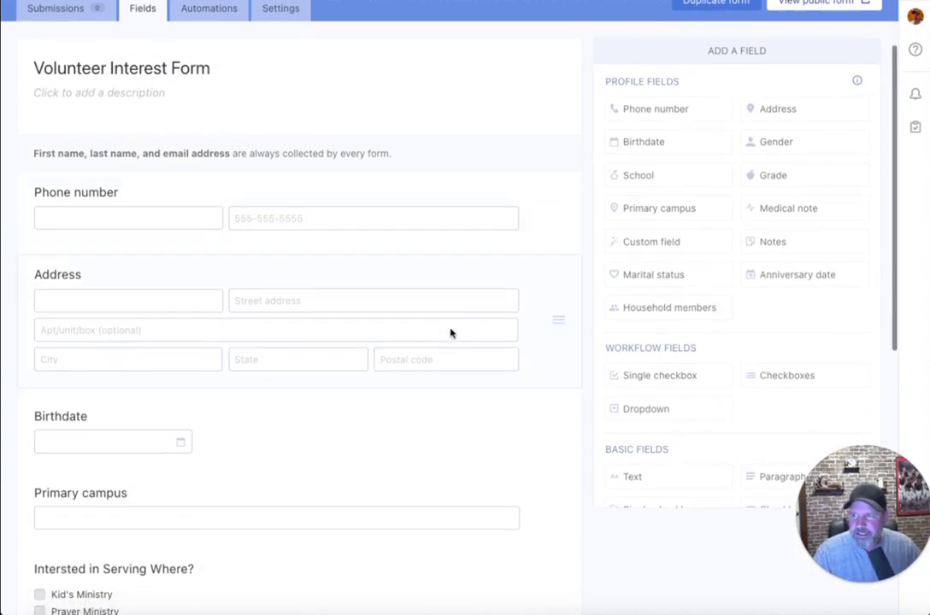
scroll(452, 333, "down", 1)
scroll(452, 333, "down", 5)
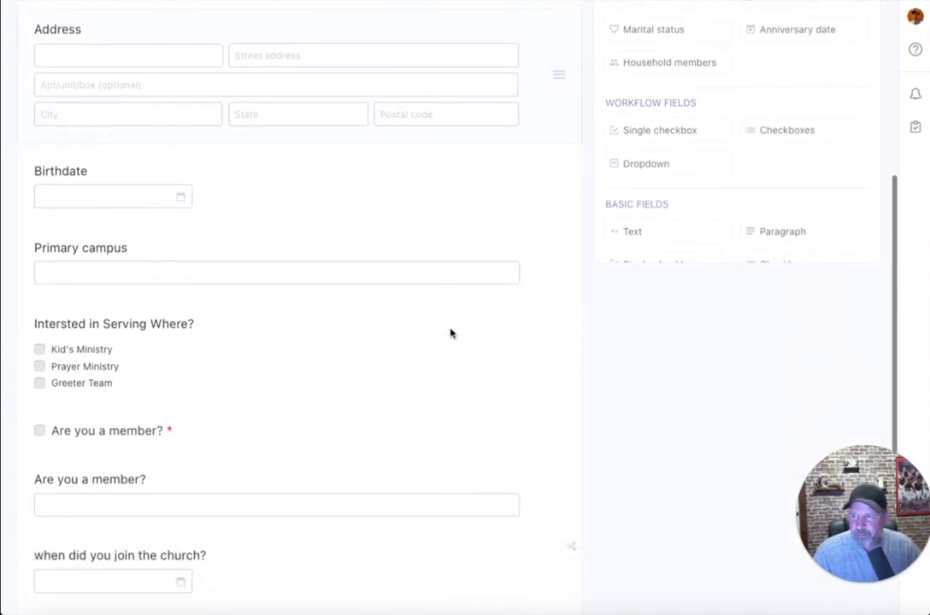
scroll(451, 334, "up", 4)
scroll(451, 333, "up", 3)
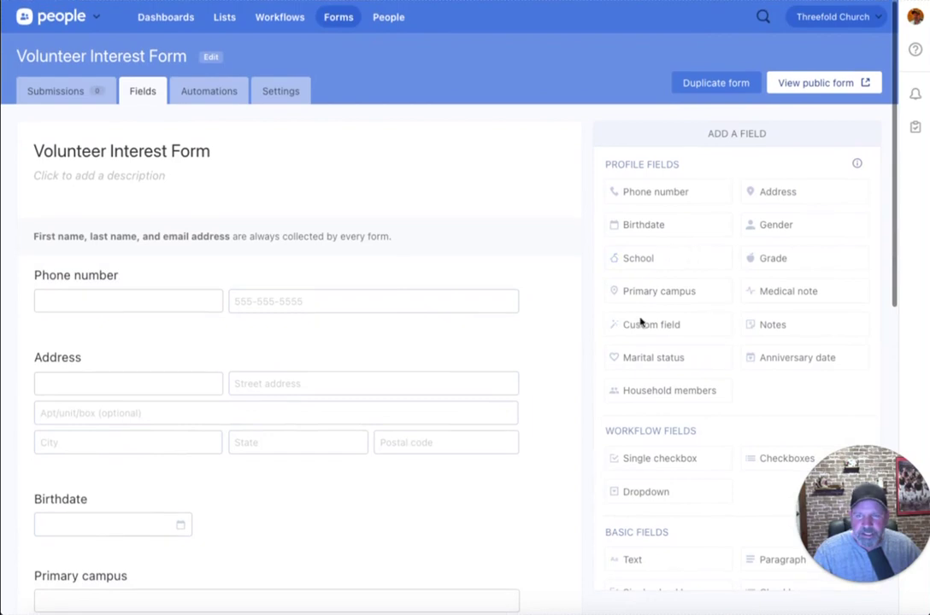
scroll(557, 445, "down", 1)
scroll(558, 426, "down", 3)
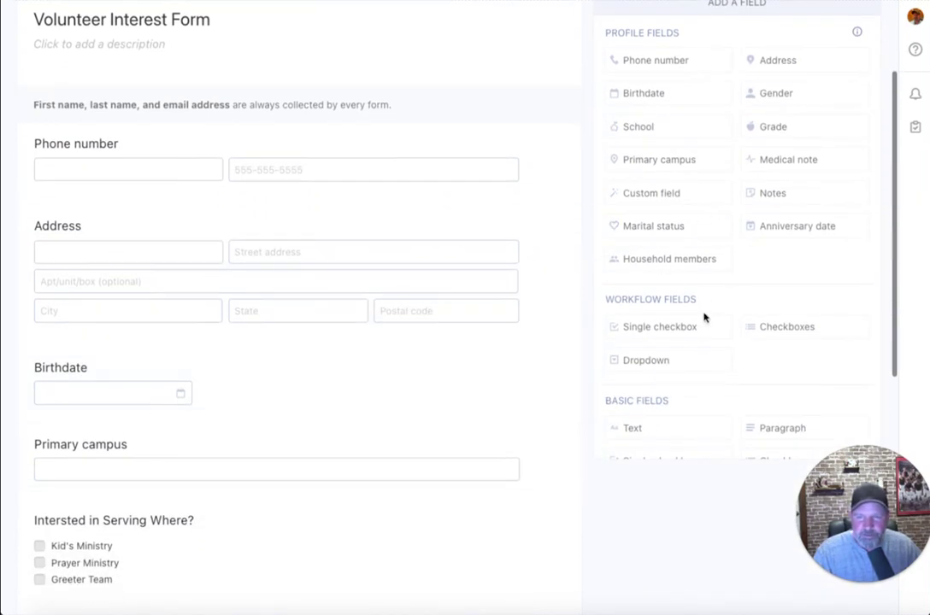
scroll(706, 317, "down", 3)
scroll(706, 324, "up", 3)
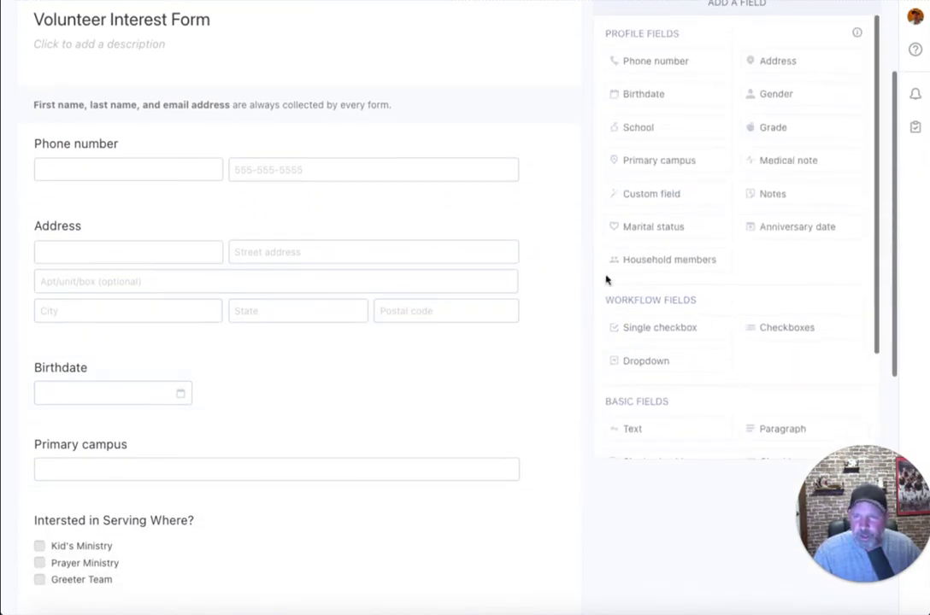
scroll(538, 178, "up", 2)
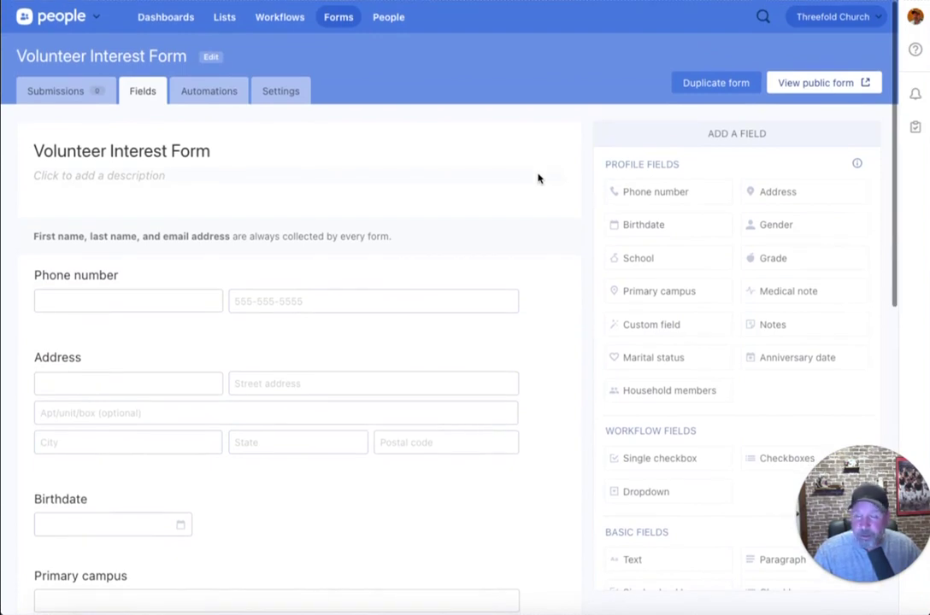